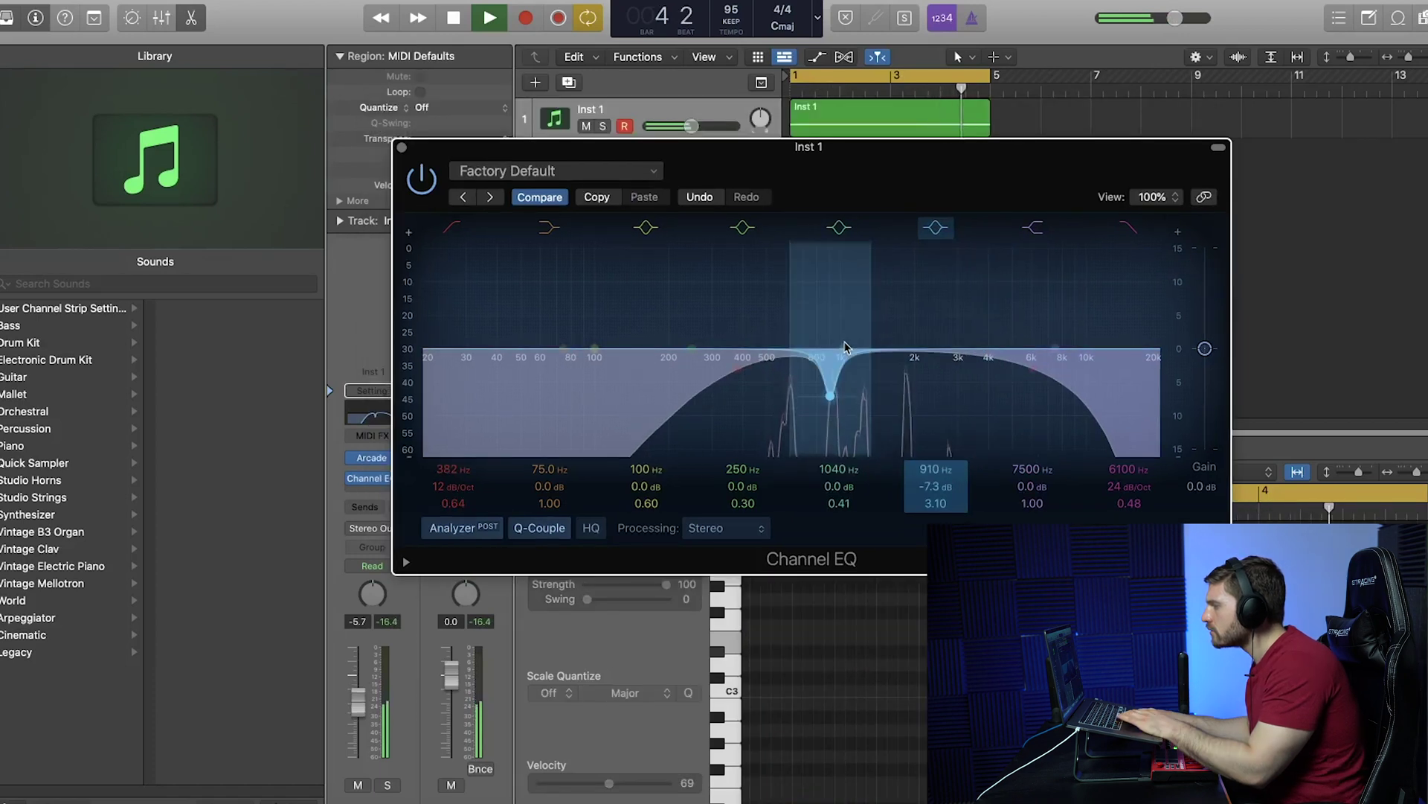
Stop playback with the Channel EQ closed and bounce the Inst 1 region in place to a new audio track.
left_click(401, 148)
key("space")
left_click(825, 124)
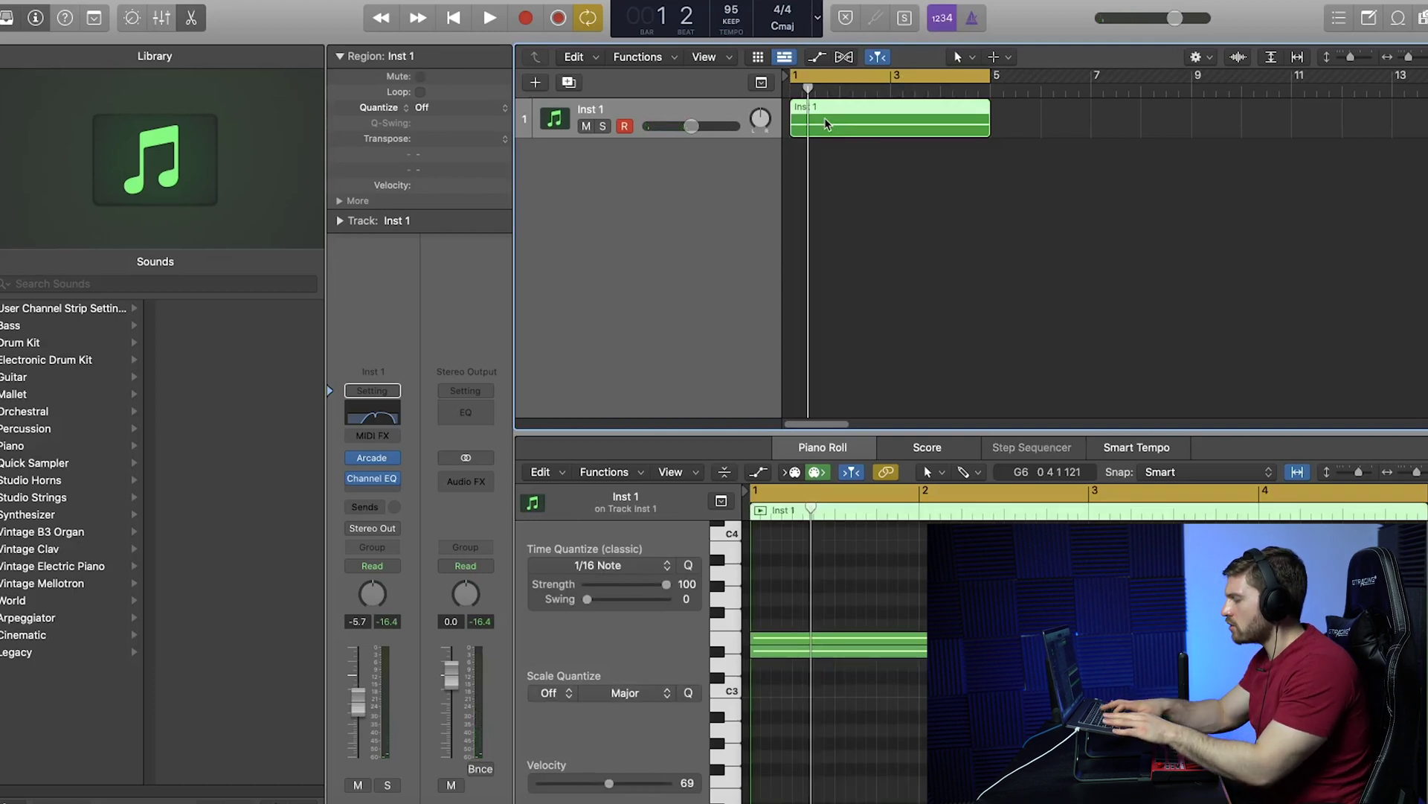
key("ctrl+b")
left_click(828, 294)
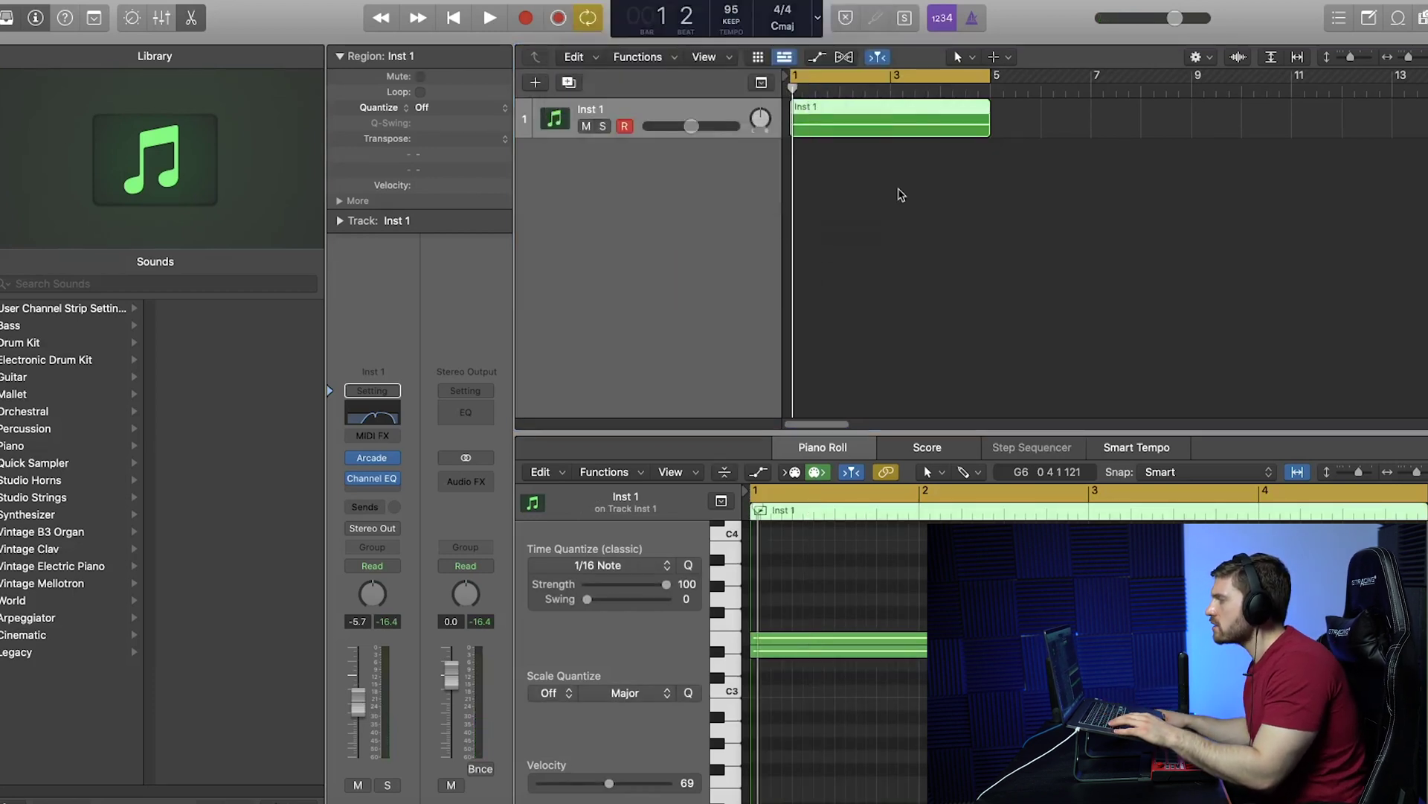
left_click(340, 201)
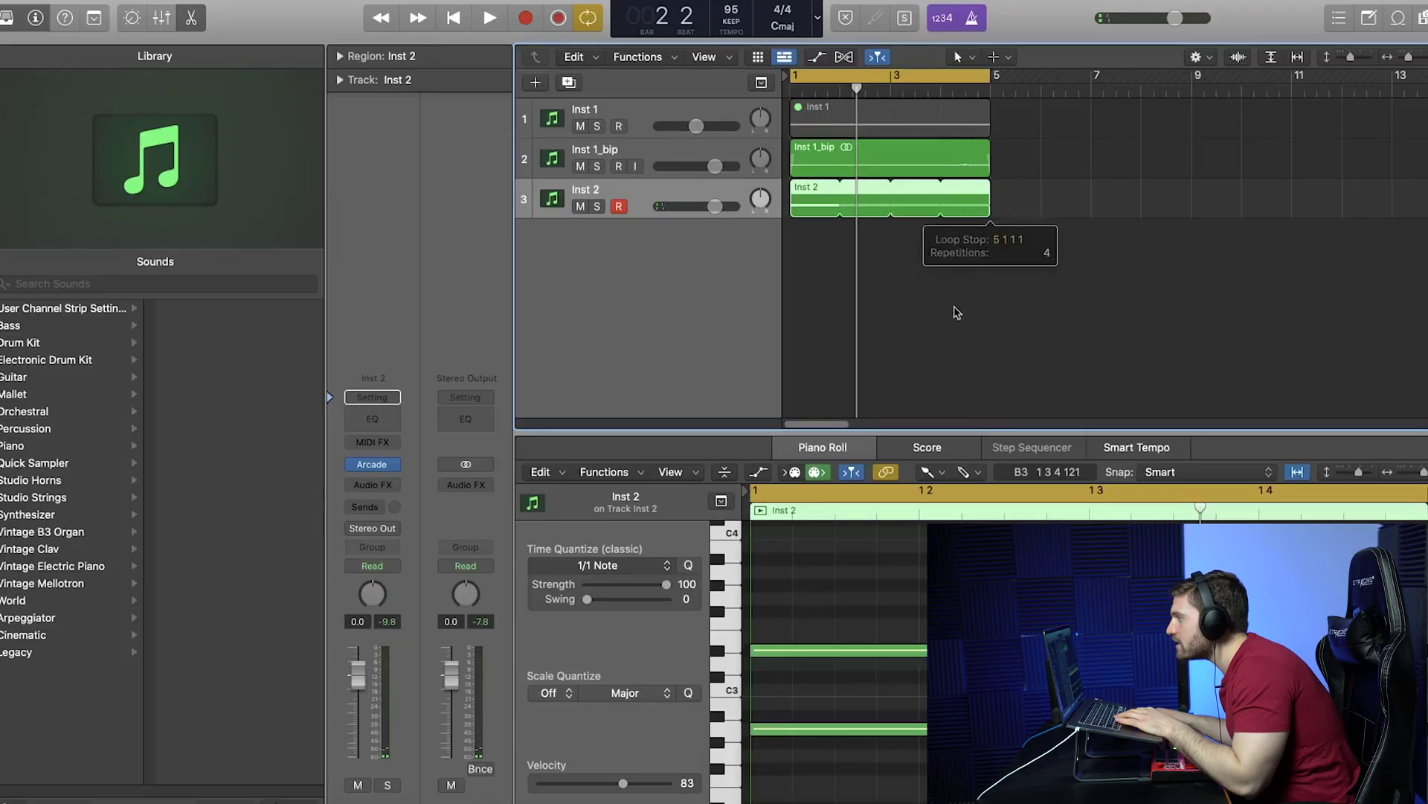
Remove the loop repetitions from the Inst 2 region and bounce the single remaining section in place.
key("space")
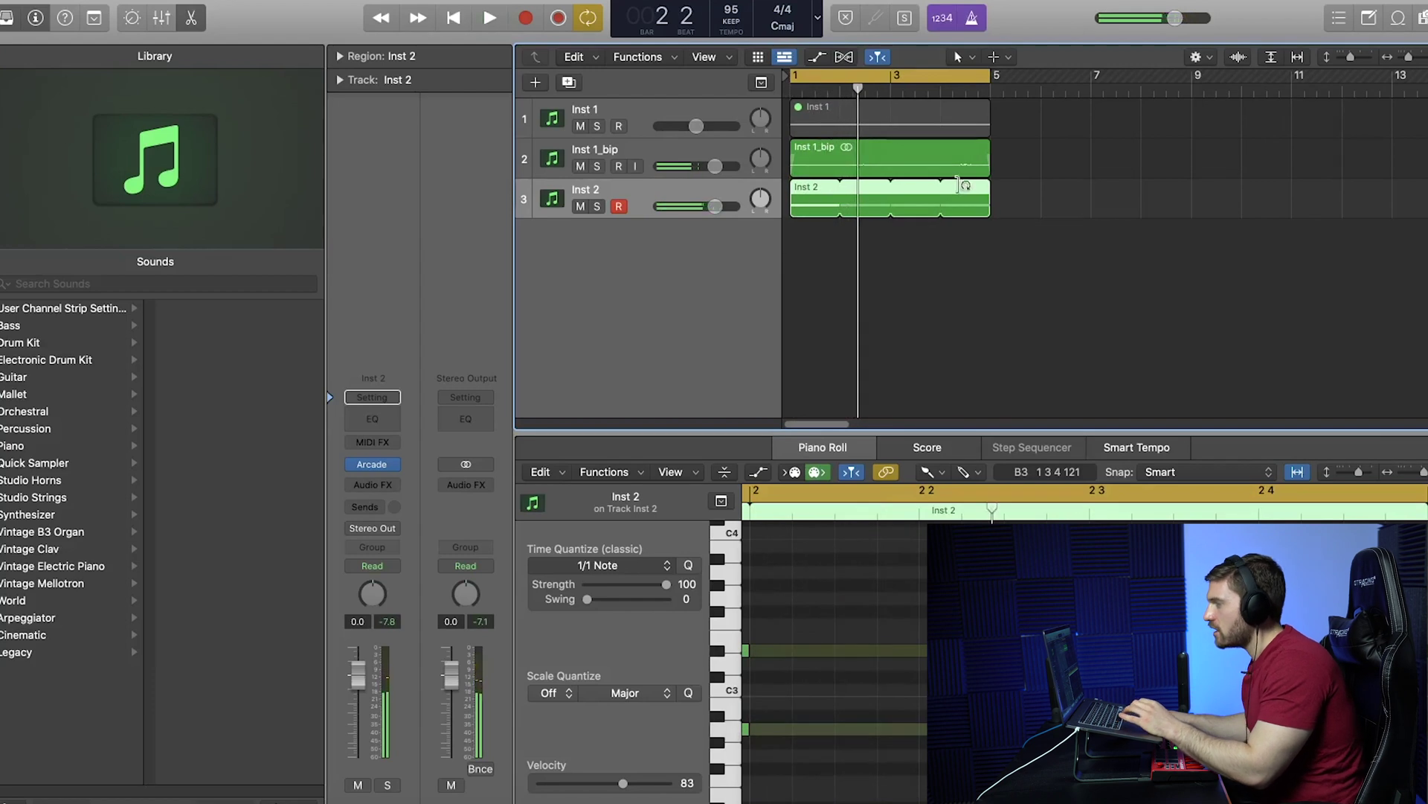
left_click_drag(991, 197, 821, 210)
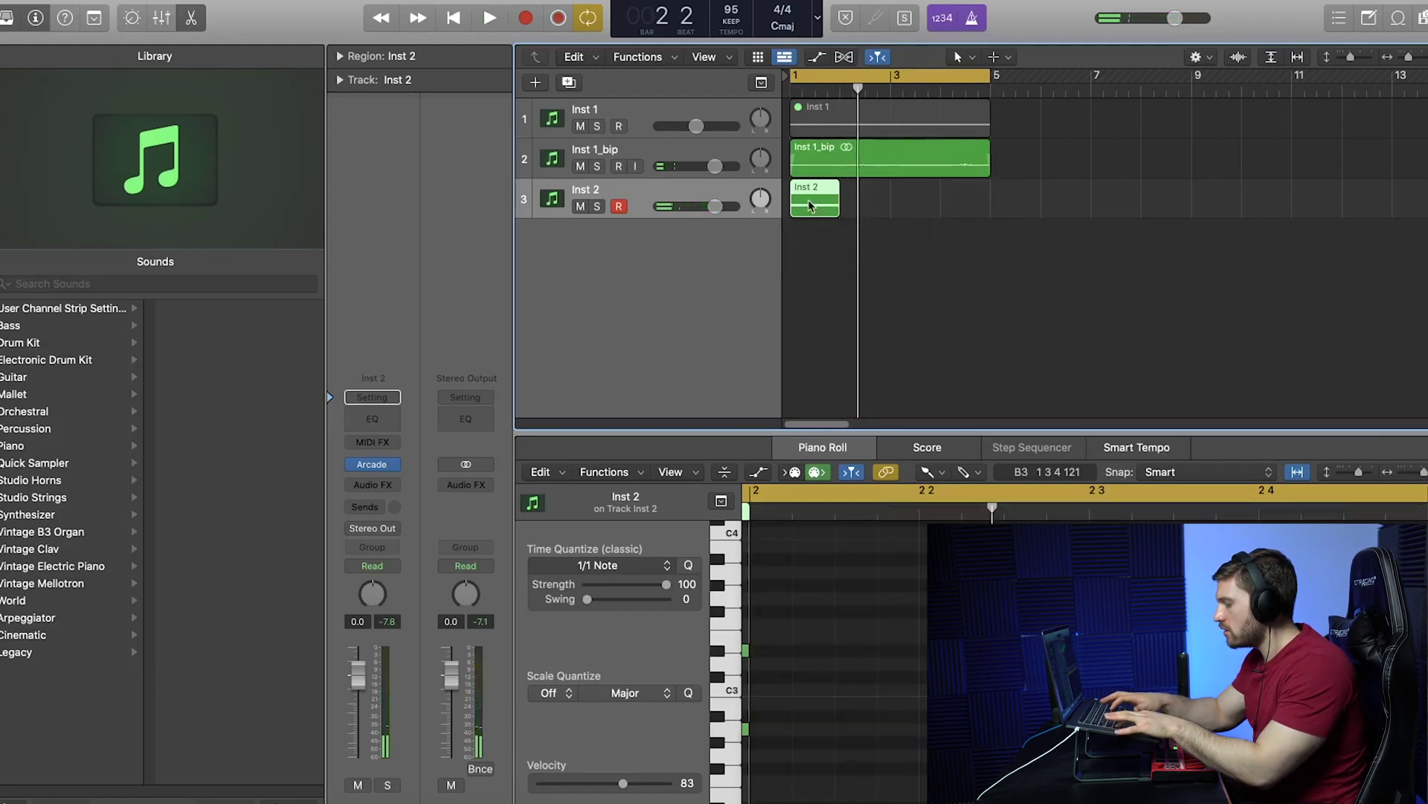
key("ctrl+b")
left_click(843, 294)
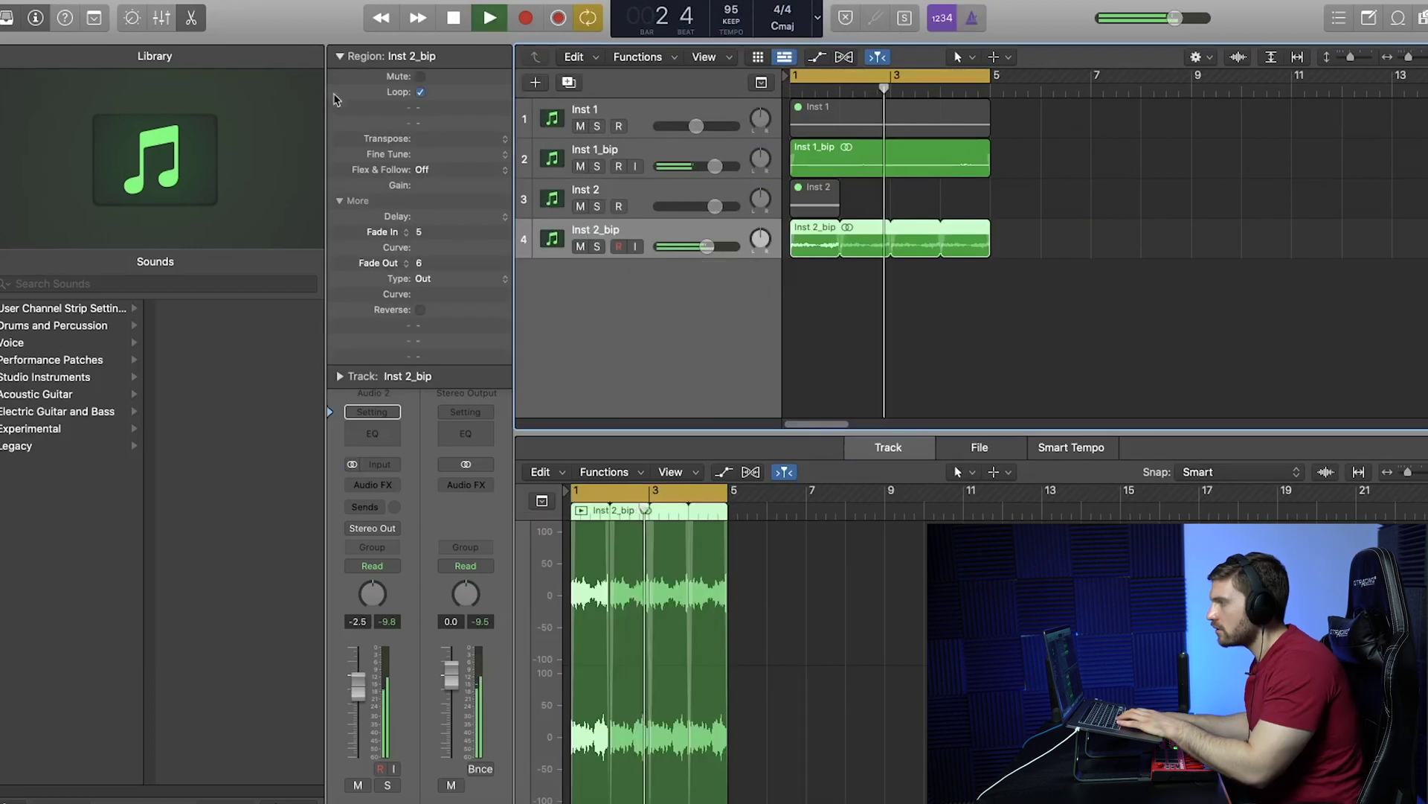
Add a Channel EQ to the Inst 2_bip track with a high cut at about 4860 Hz and a raised low cut.
left_click(339, 56)
left_click(381, 435)
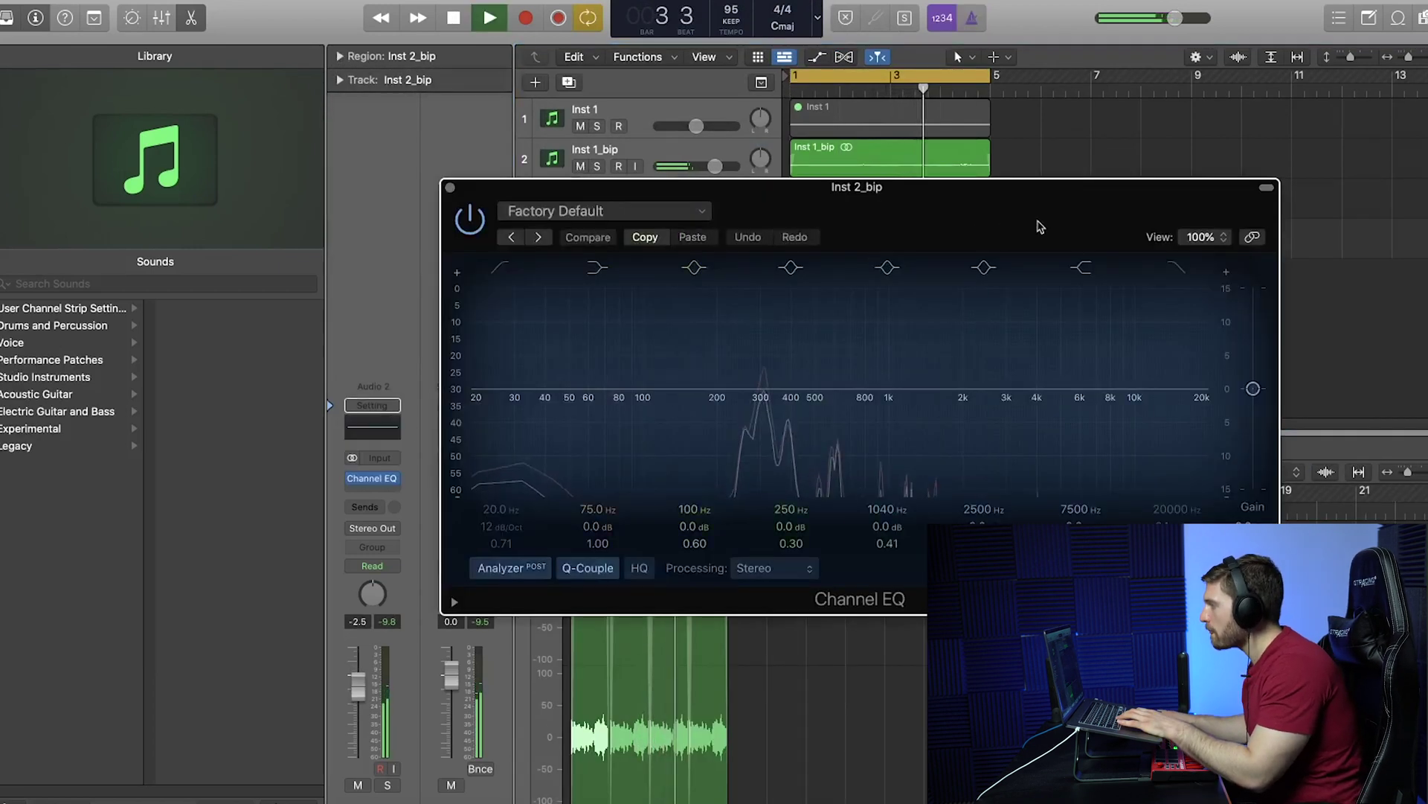
left_click_drag(1036, 224, 1004, 163)
left_click(1144, 209)
left_click_drag(1170, 321, 1027, 328)
left_click(471, 209)
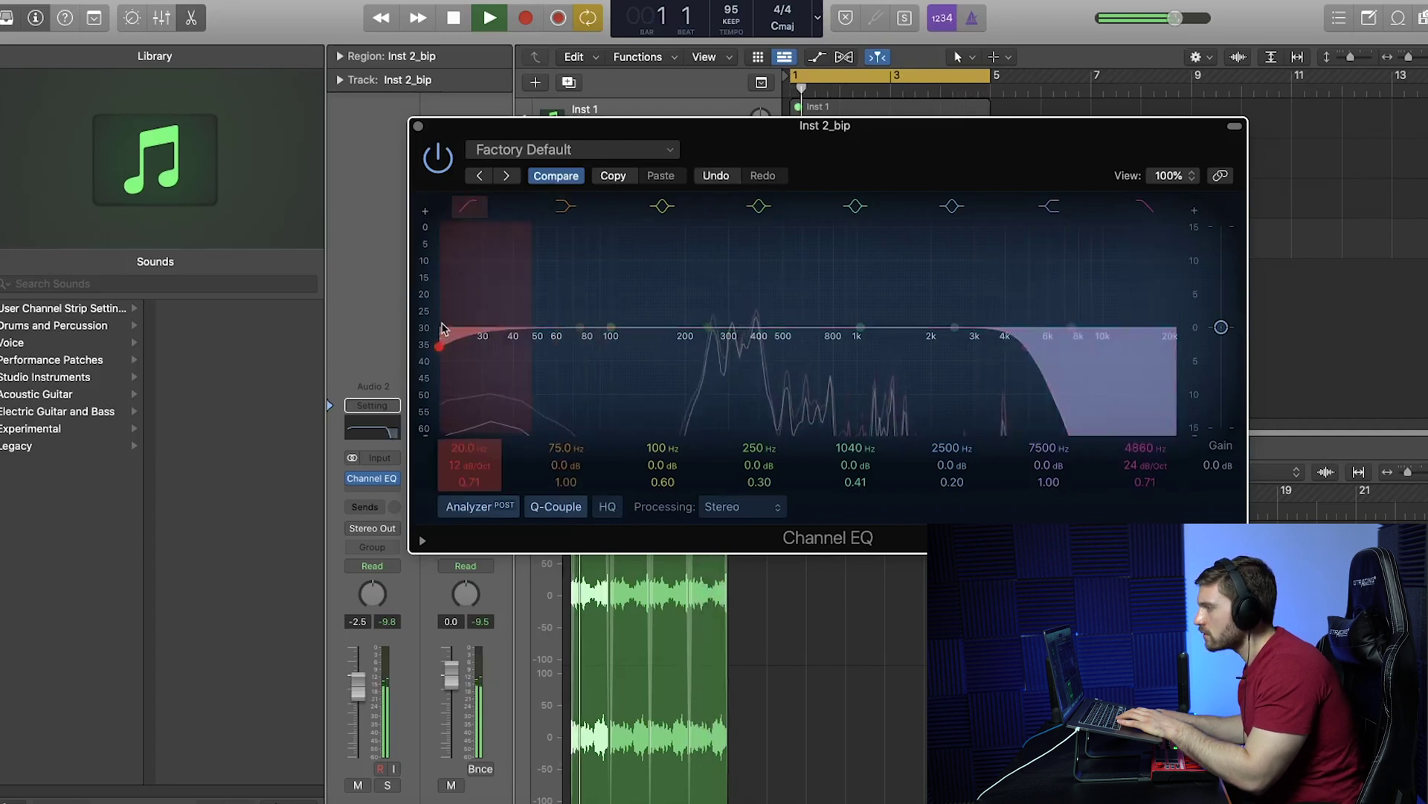
left_click_drag(465, 328, 660, 322)
left_click(418, 126)
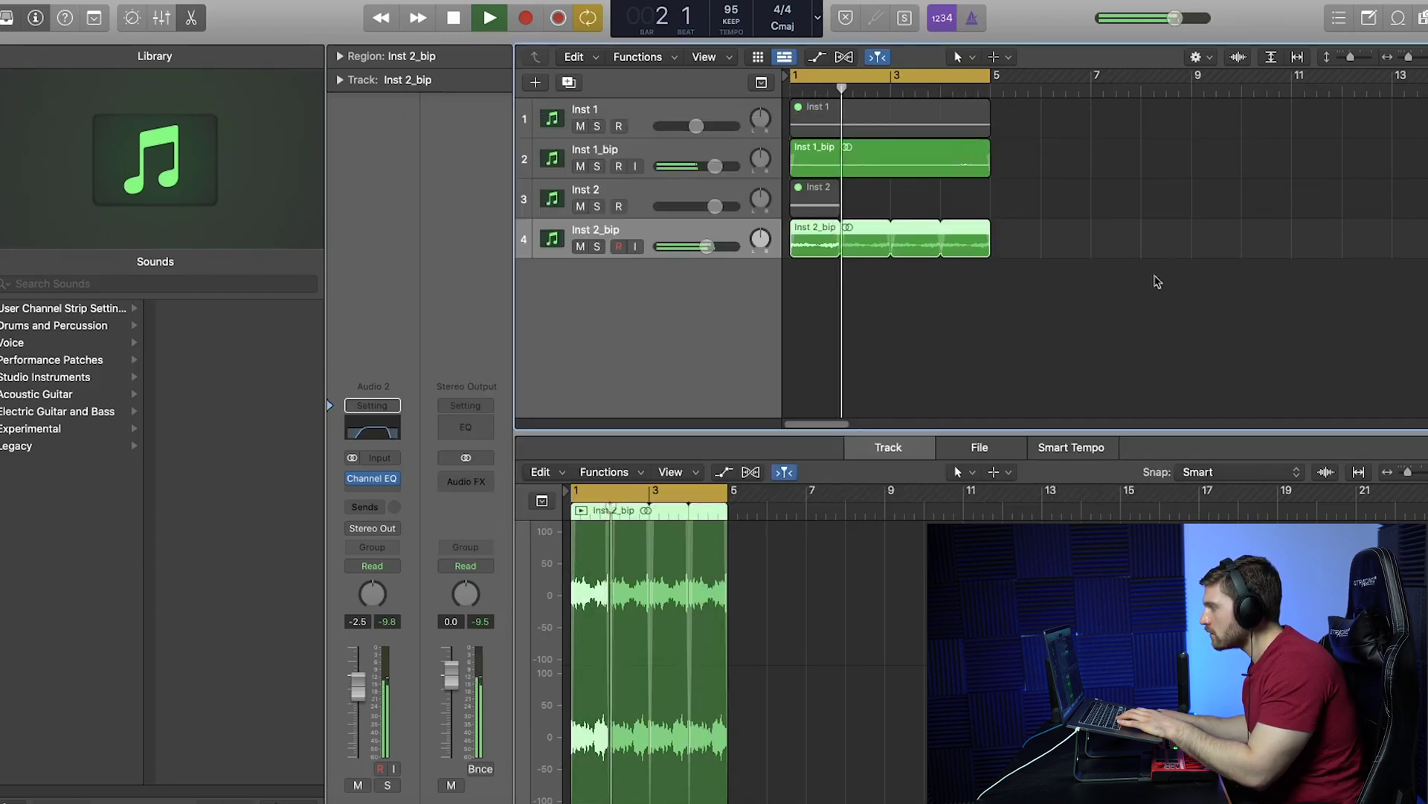
left_click(813, 332)
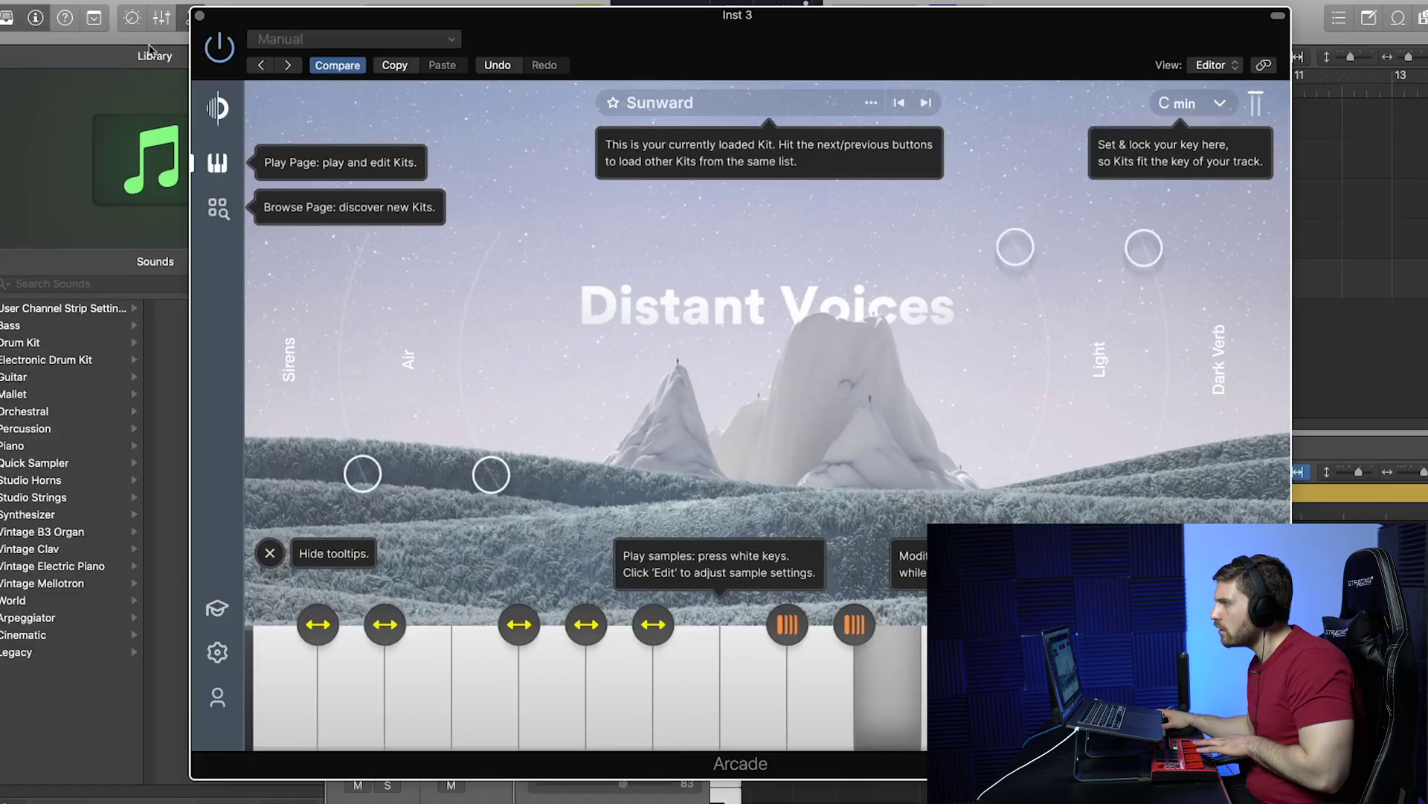
Record a four-bar Arcade part on the Inst 3 track, select its note in the piano roll and play it back.
left_click(200, 15)
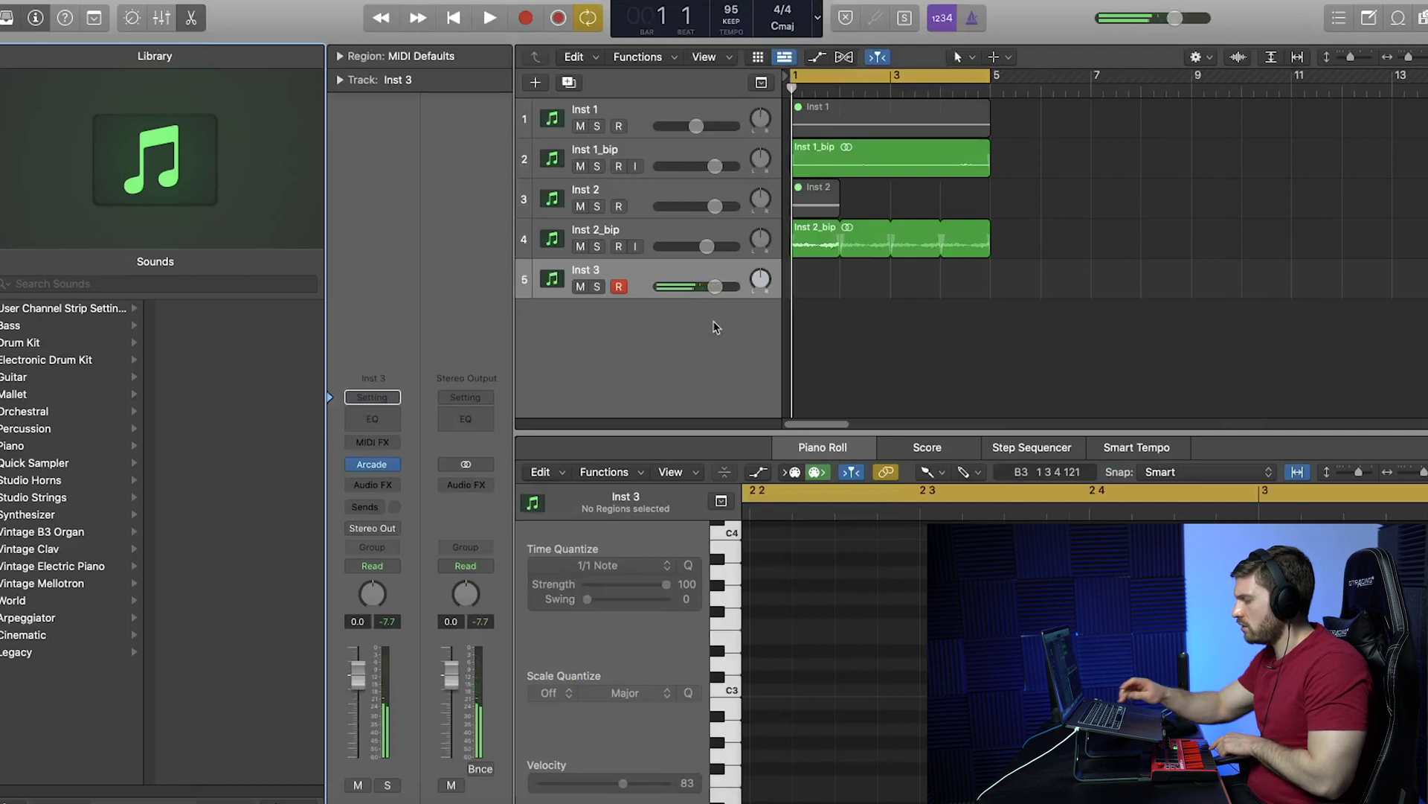
key("r")
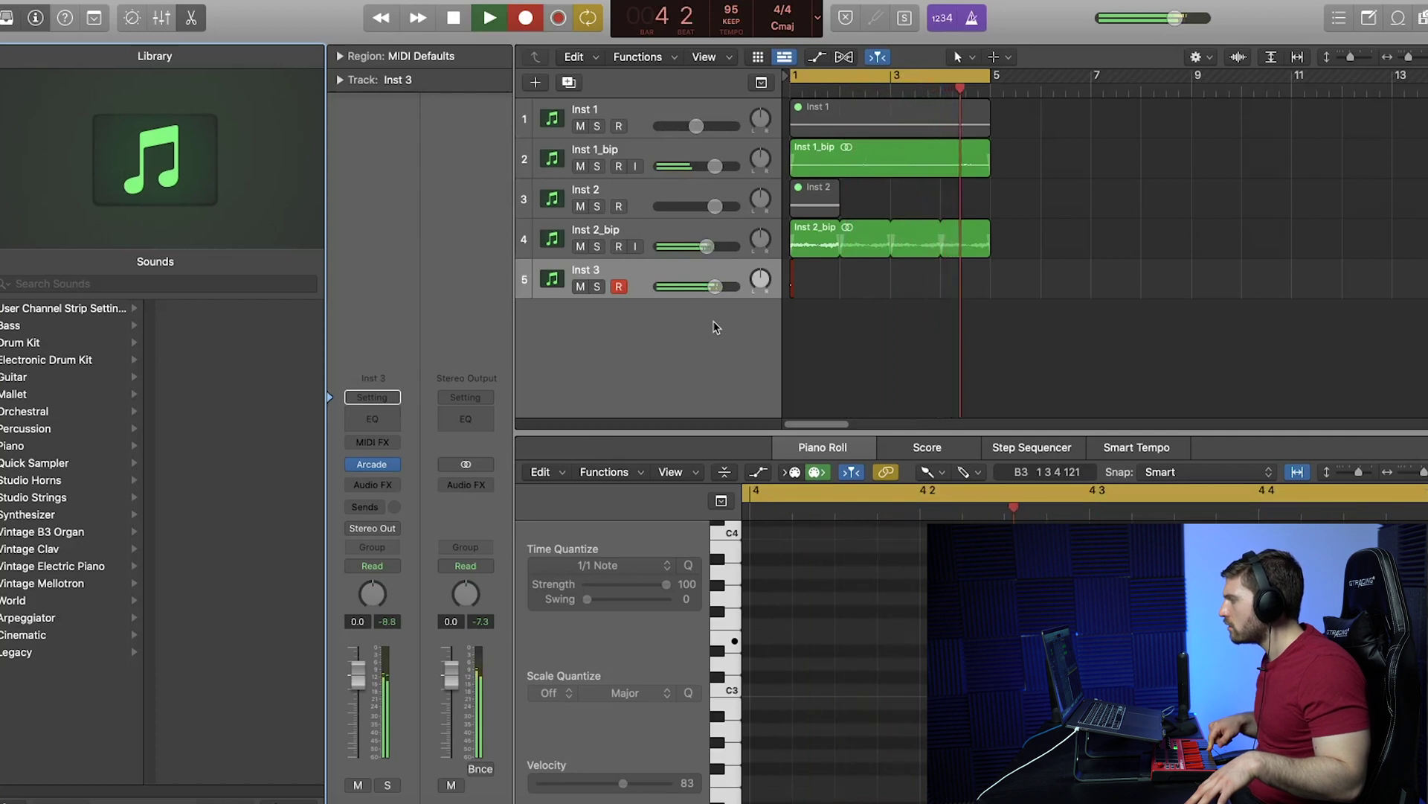
key("space")
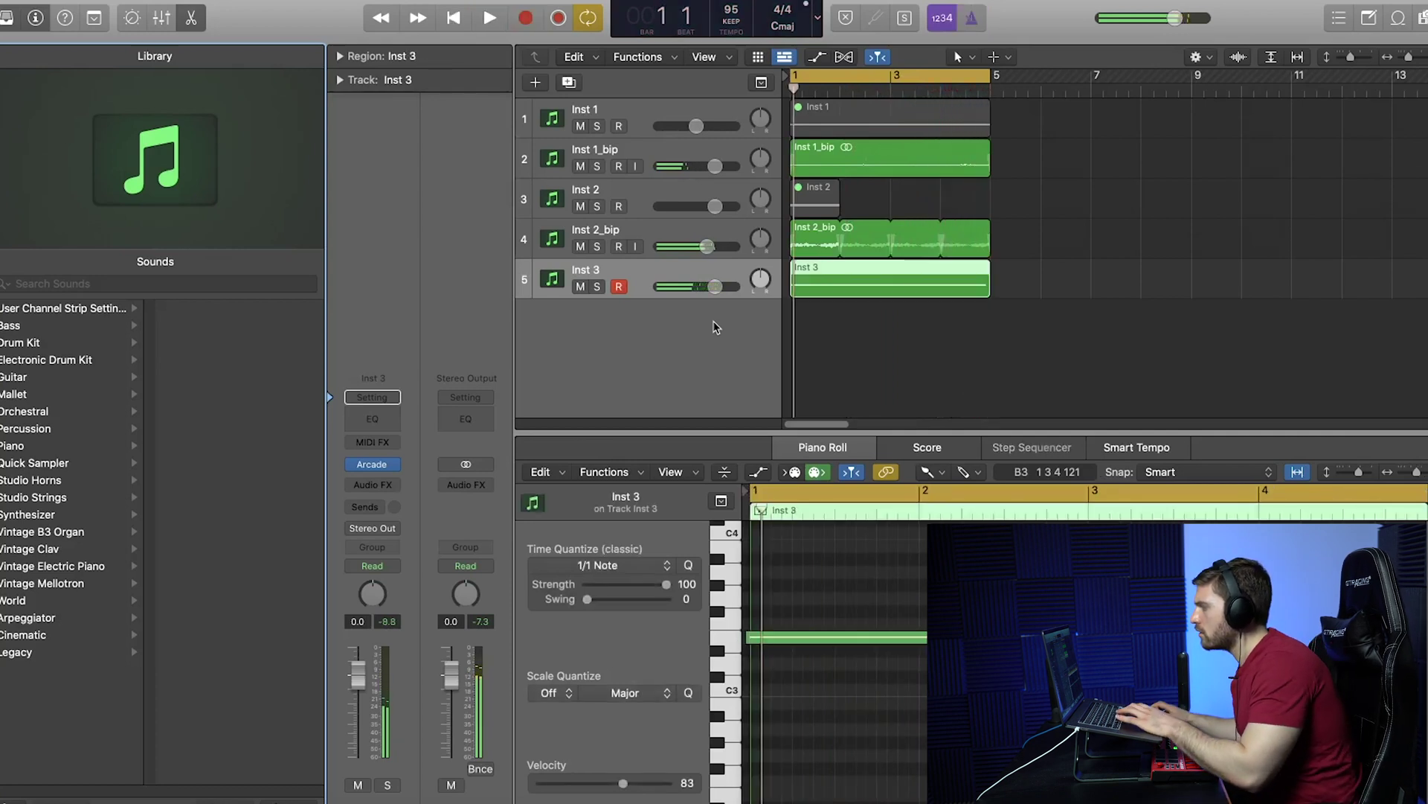
left_click(769, 635)
key("space")
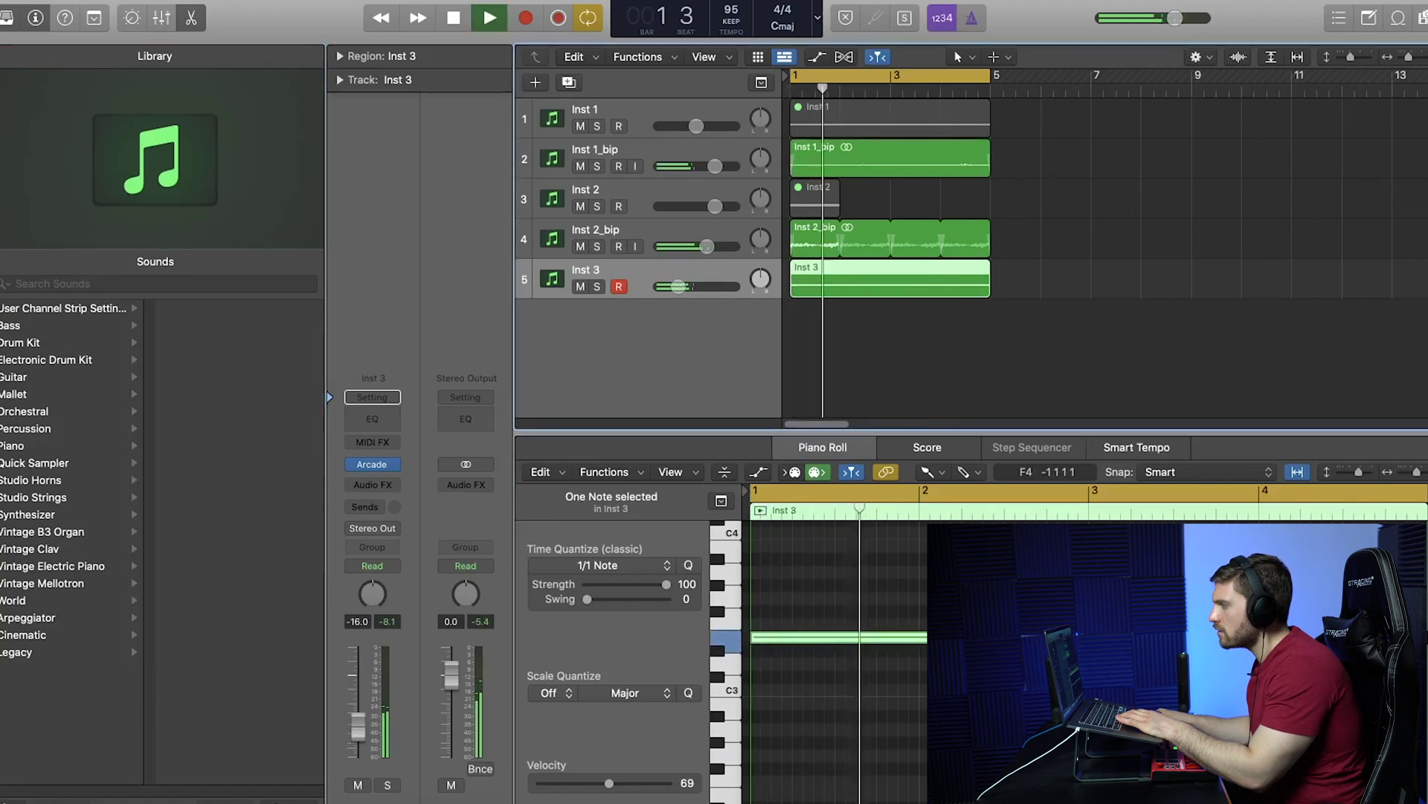
Add a Channel EQ to Inst 3 with a high cut at about 3920 Hz and a raised low cut, and set the track volume to about -10.8 dB.
left_click(372, 419)
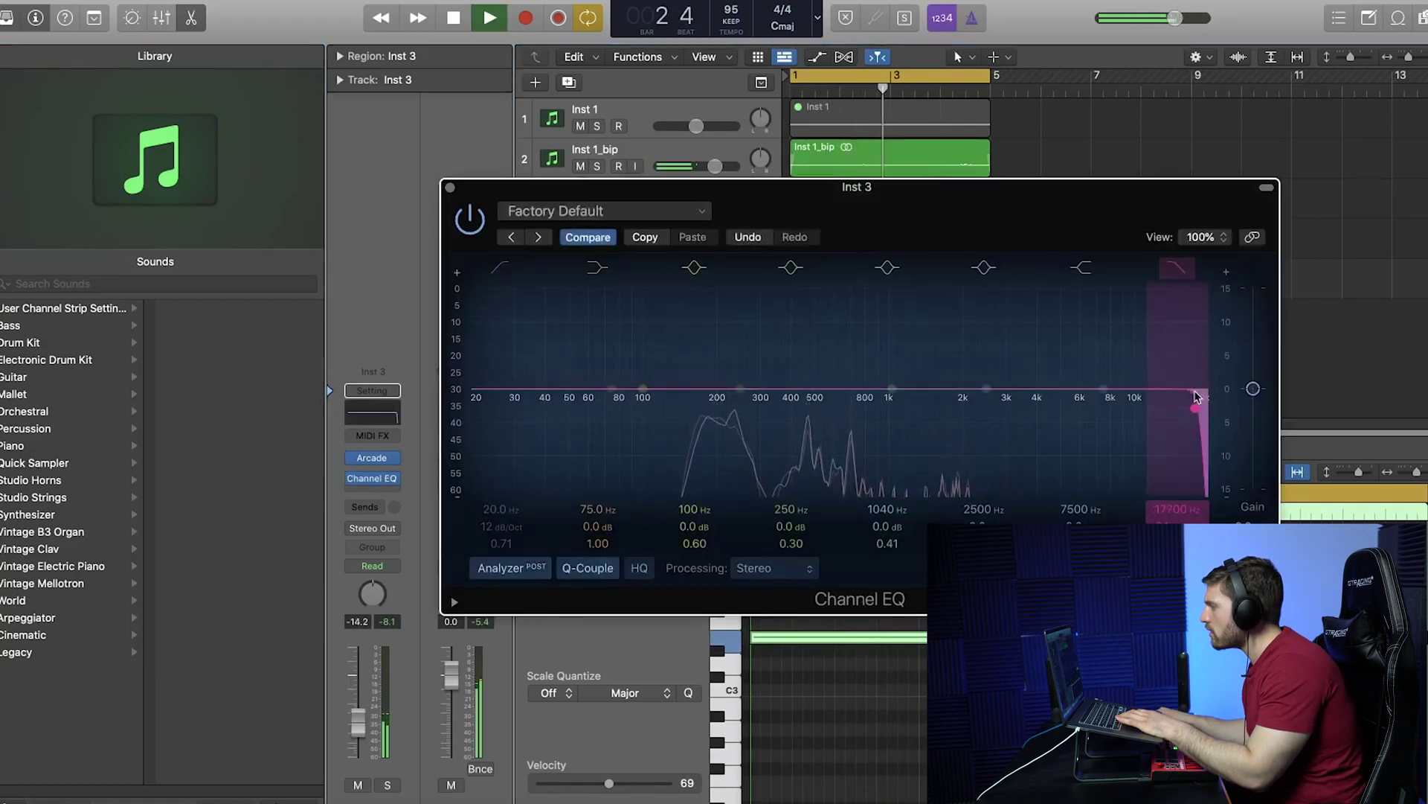
left_click_drag(1197, 396, 1033, 396)
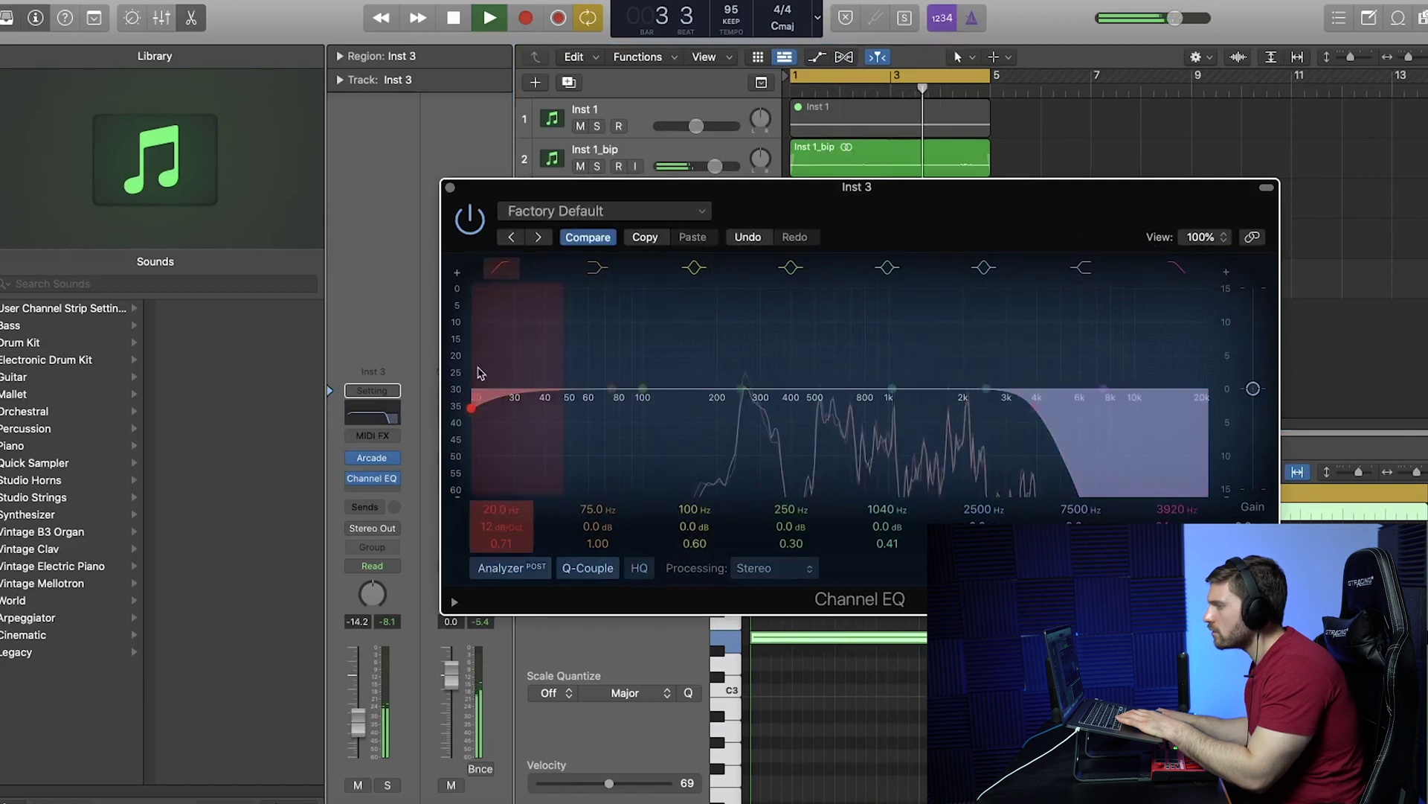
left_click_drag(480, 372, 702, 373)
key("super+w")
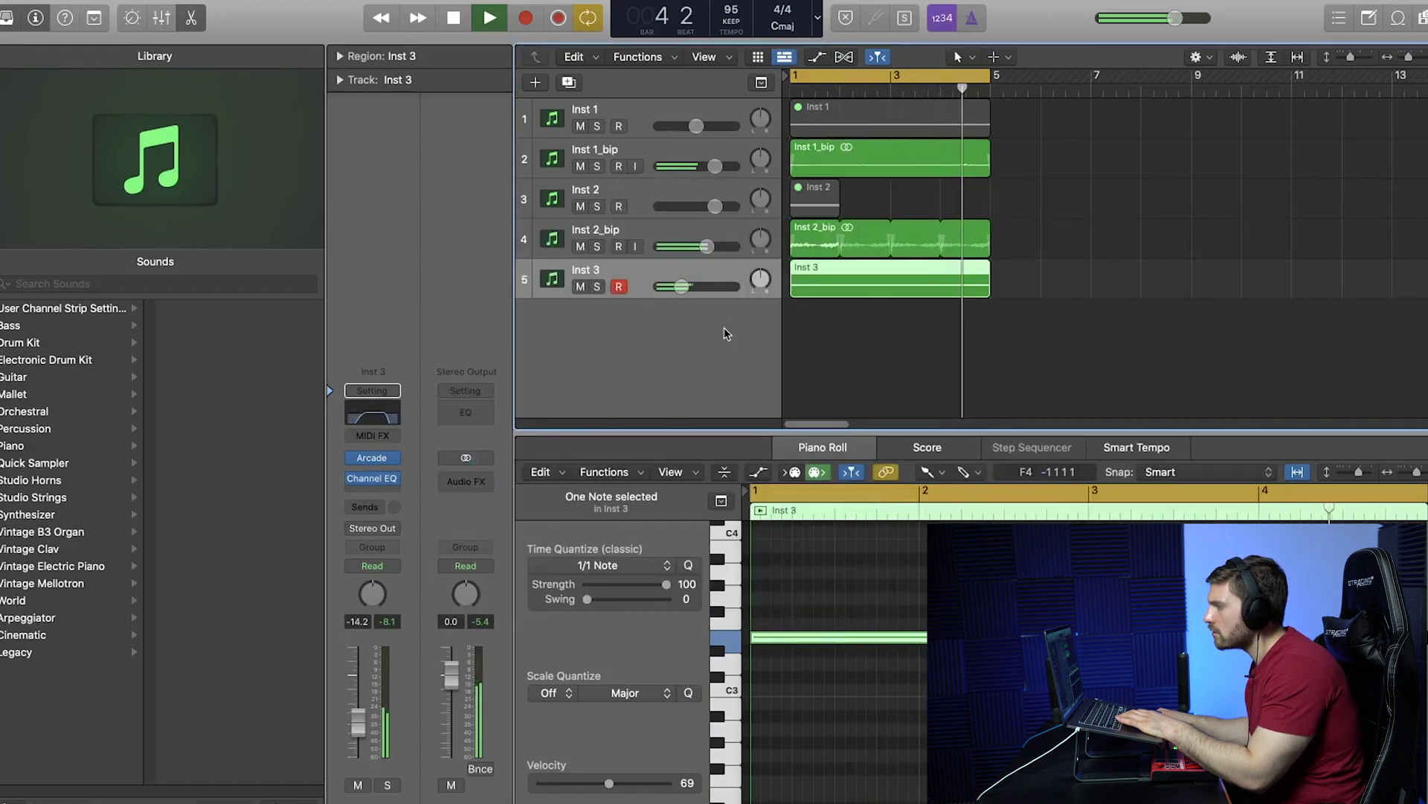
left_click_drag(682, 287, 686, 296)
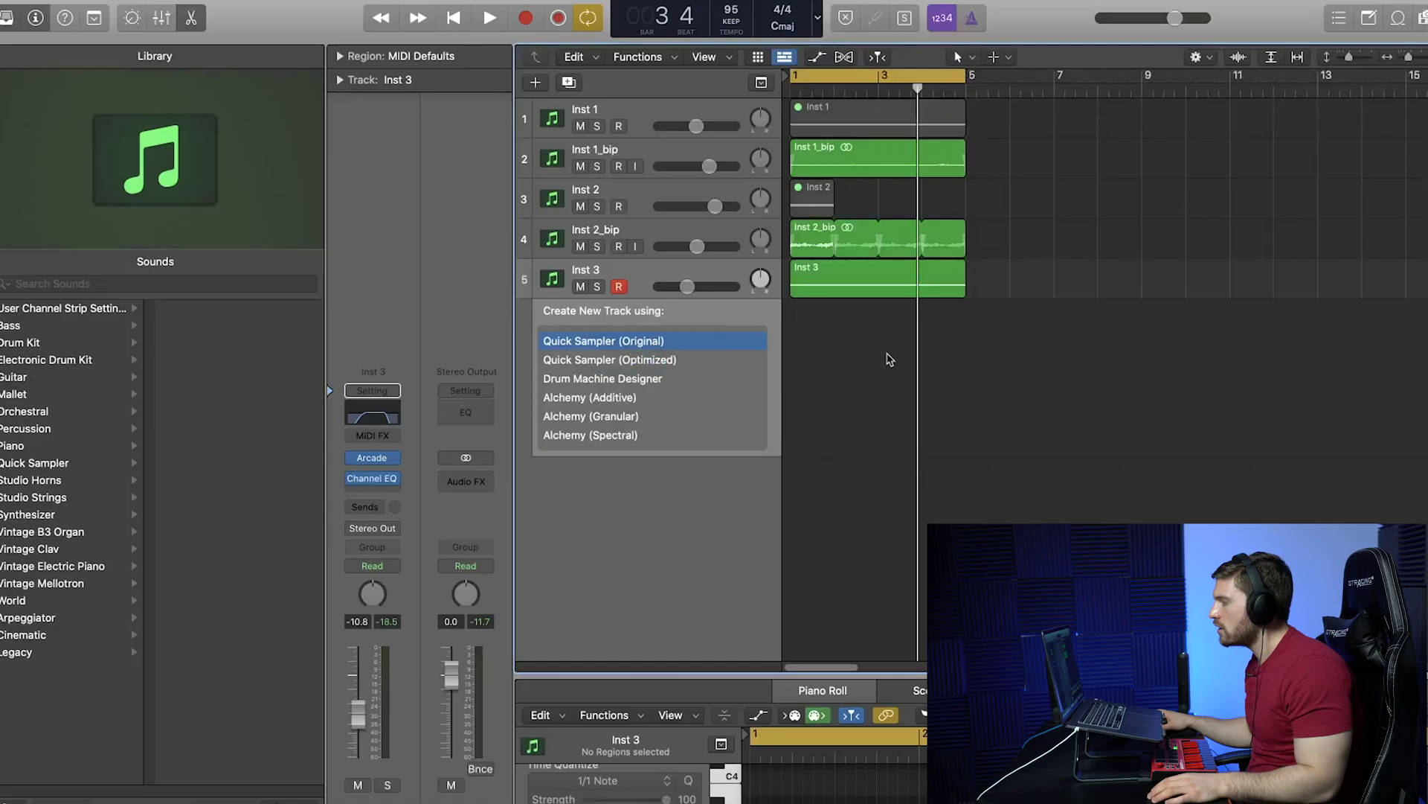
Create a Quick Sampler (Original) track from the SNARE 14 sample and record a four-bar snare pattern on it.
key("Return")
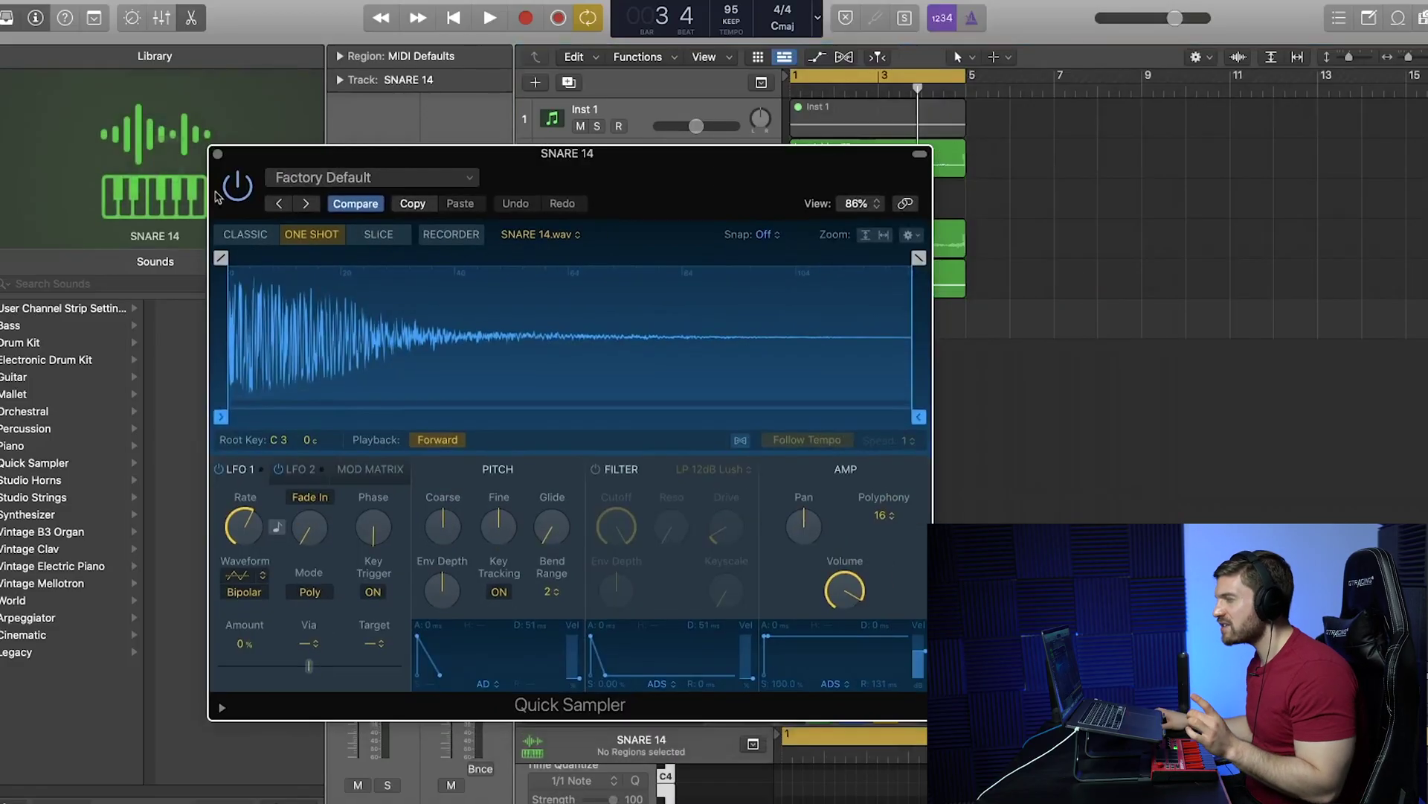
left_click(217, 154)
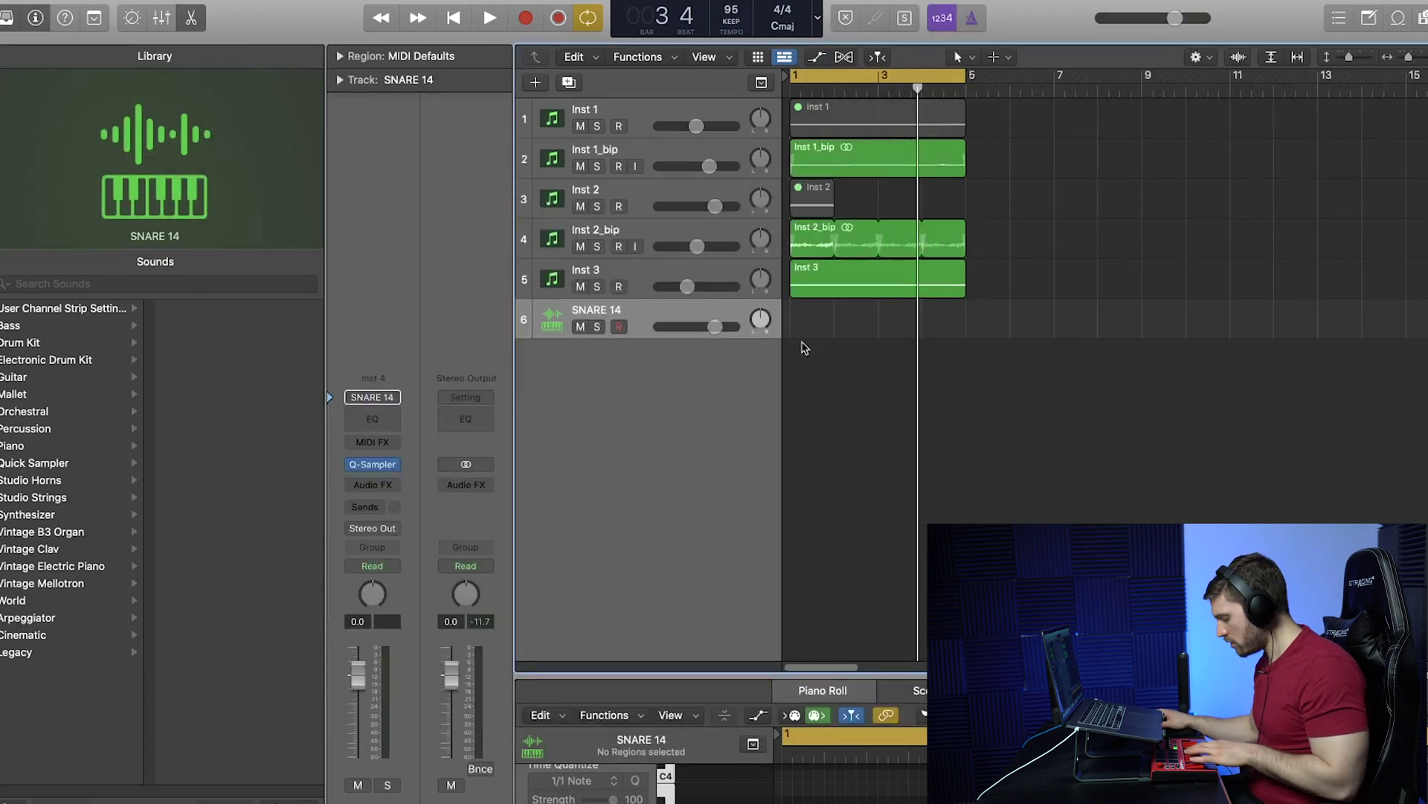
key("r")
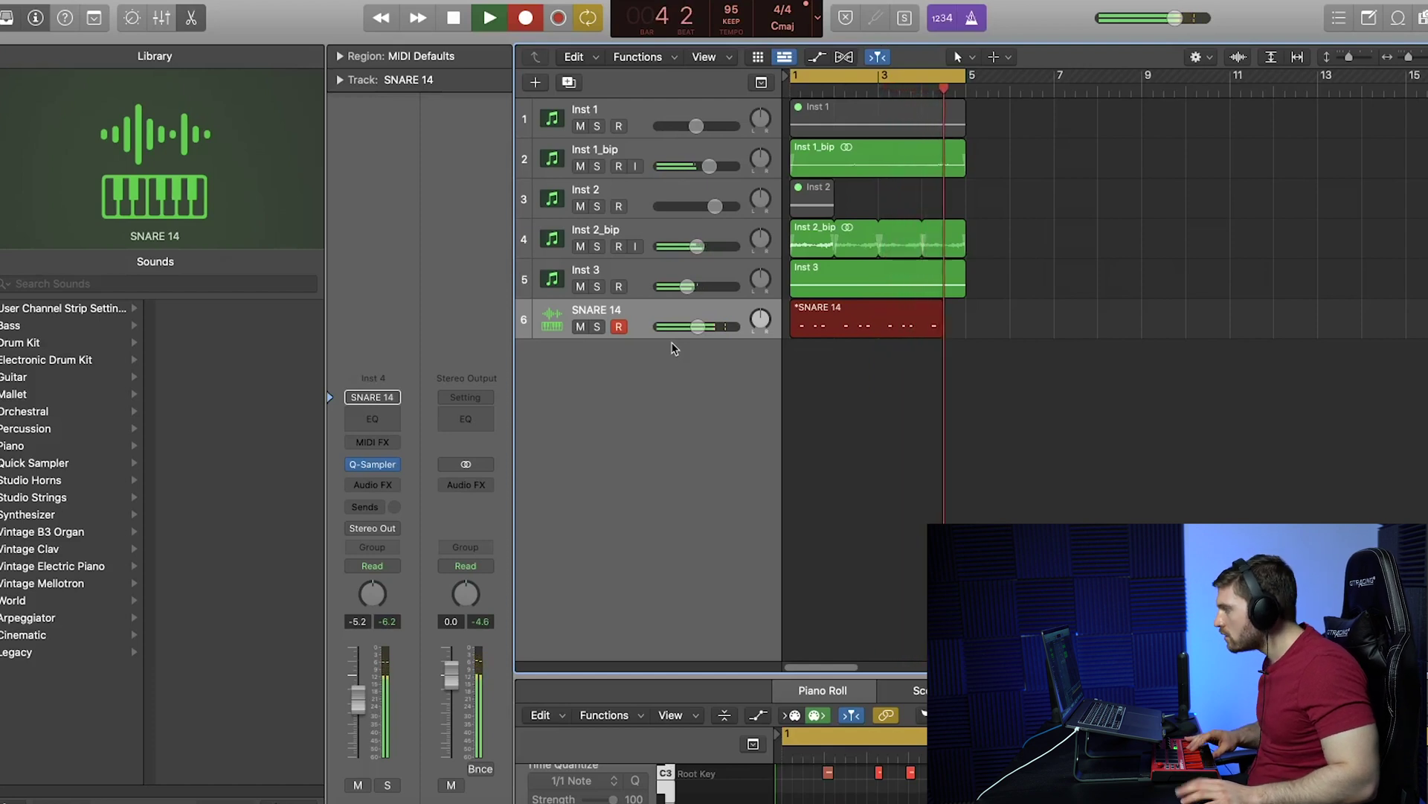
key("space")
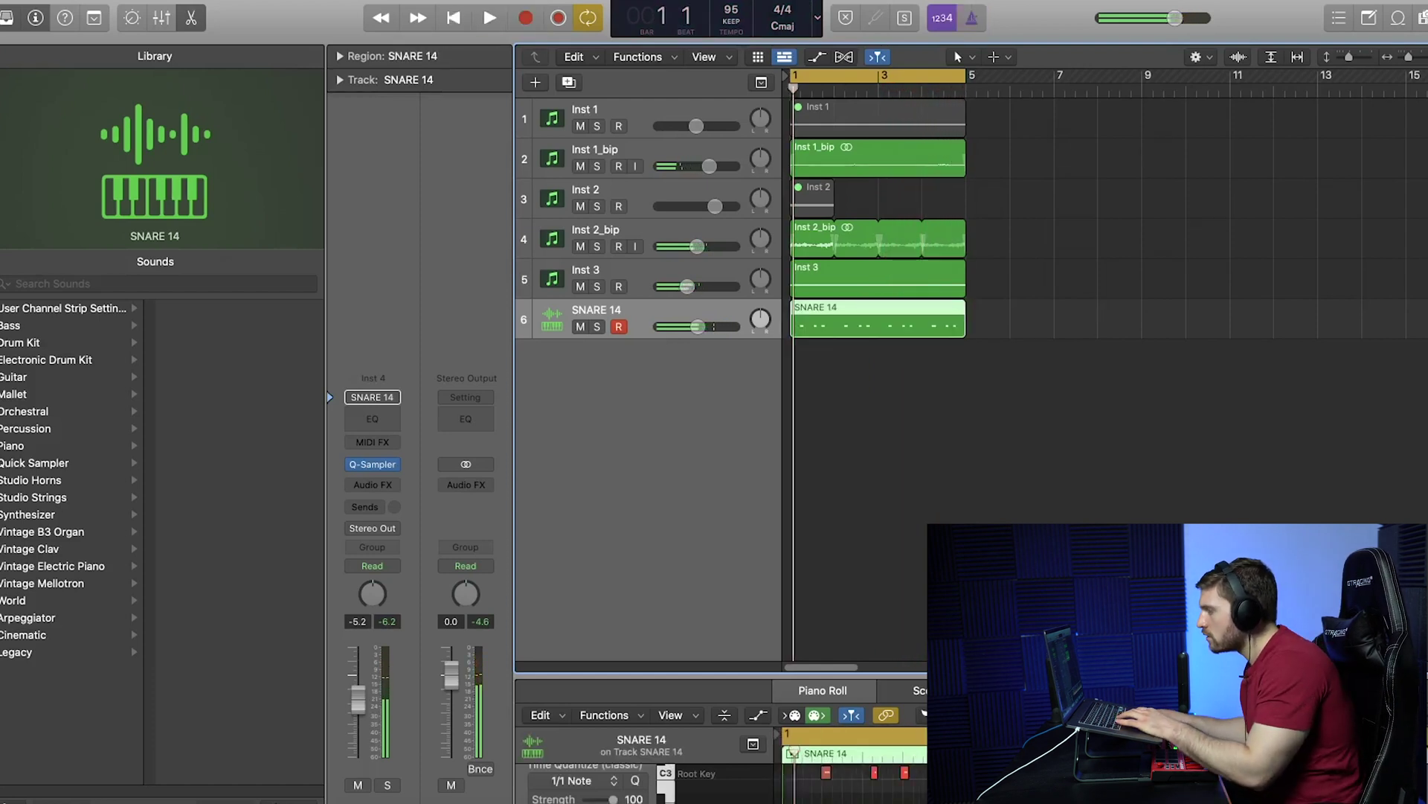
Set the SNARE 14 region's time quantize to 1/16 Note, adjust its first note in the piano roll and play the pattern.
left_click_drag(670, 675, 670, 298)
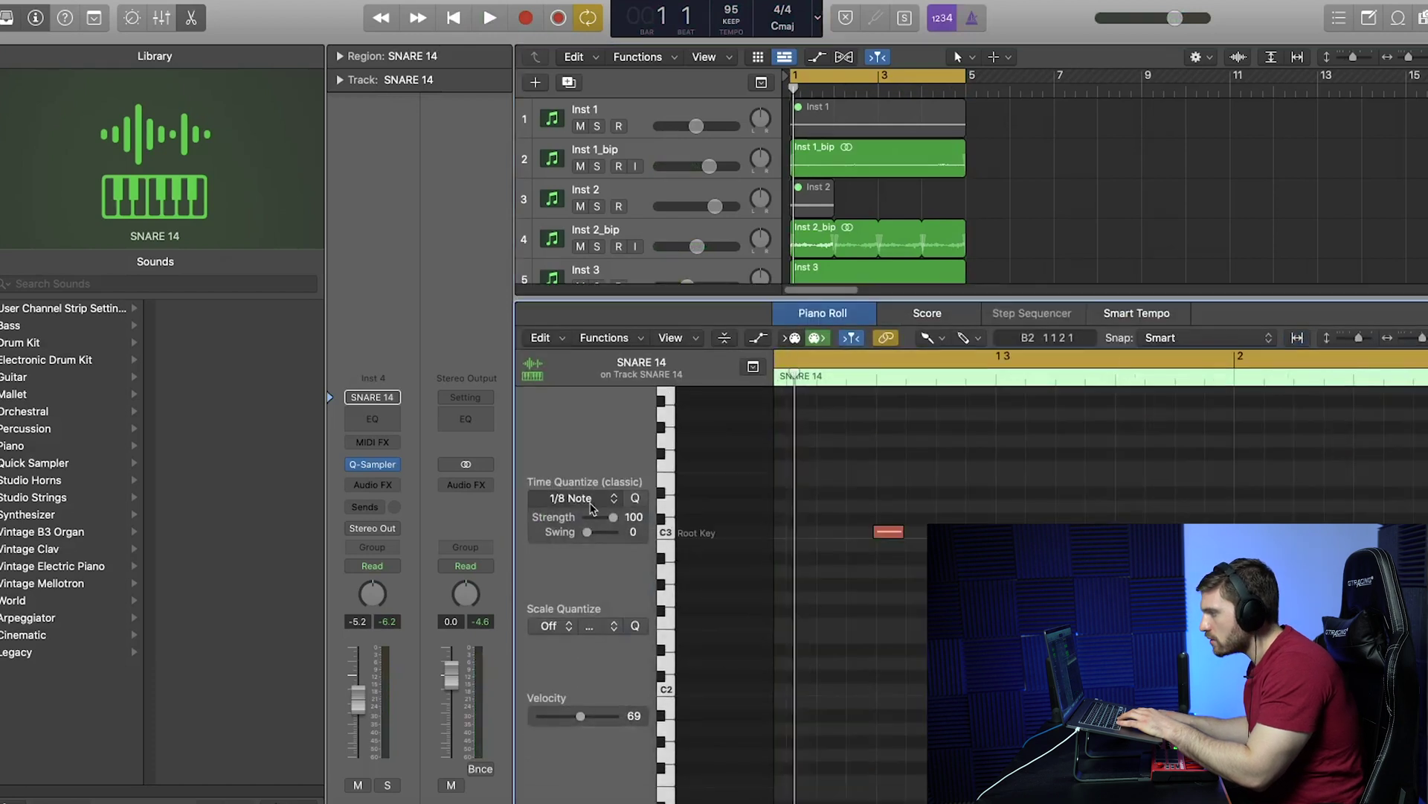
left_click(581, 498)
left_click(573, 600)
left_click_drag(890, 532, 894, 525)
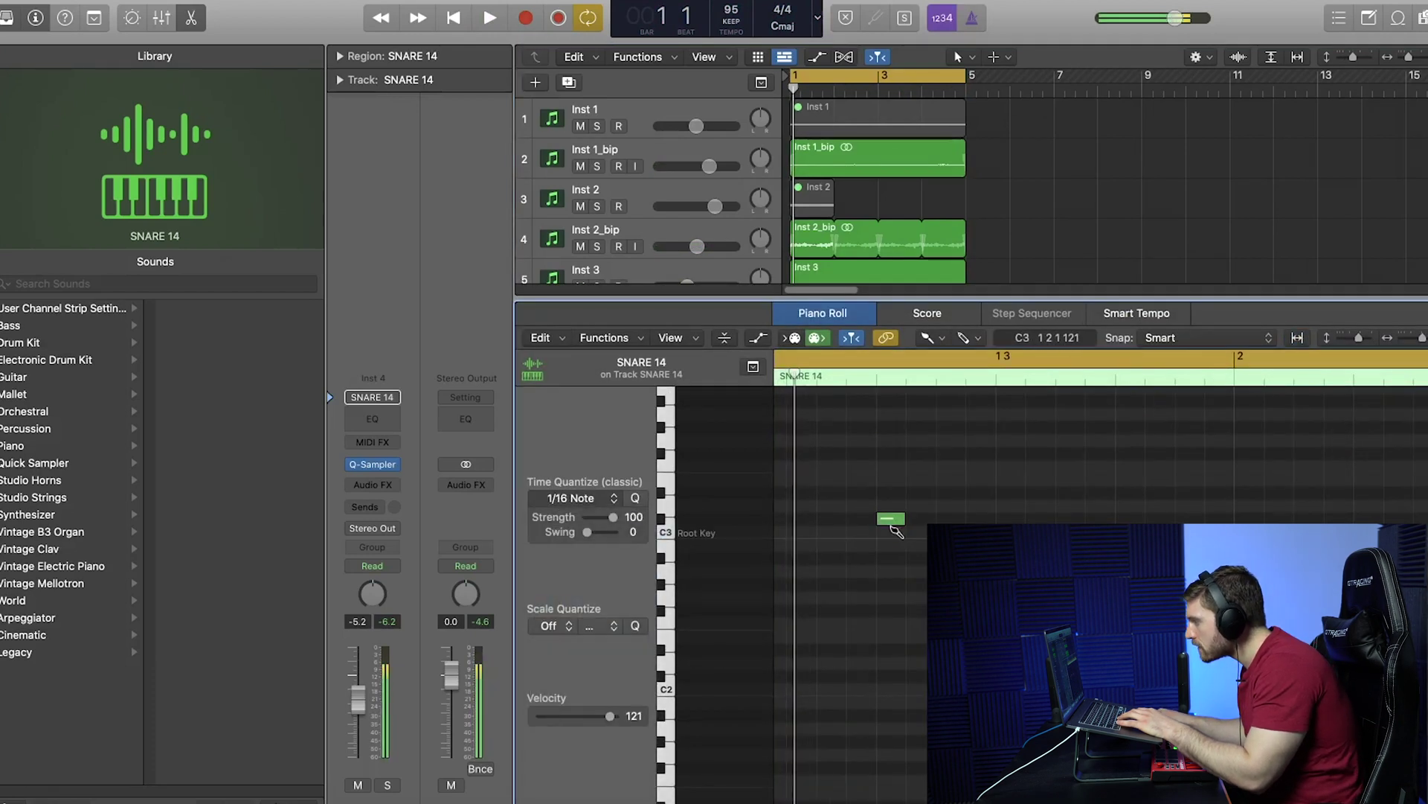
scroll(853, 217, "down", 3)
left_click(852, 216)
key("space")
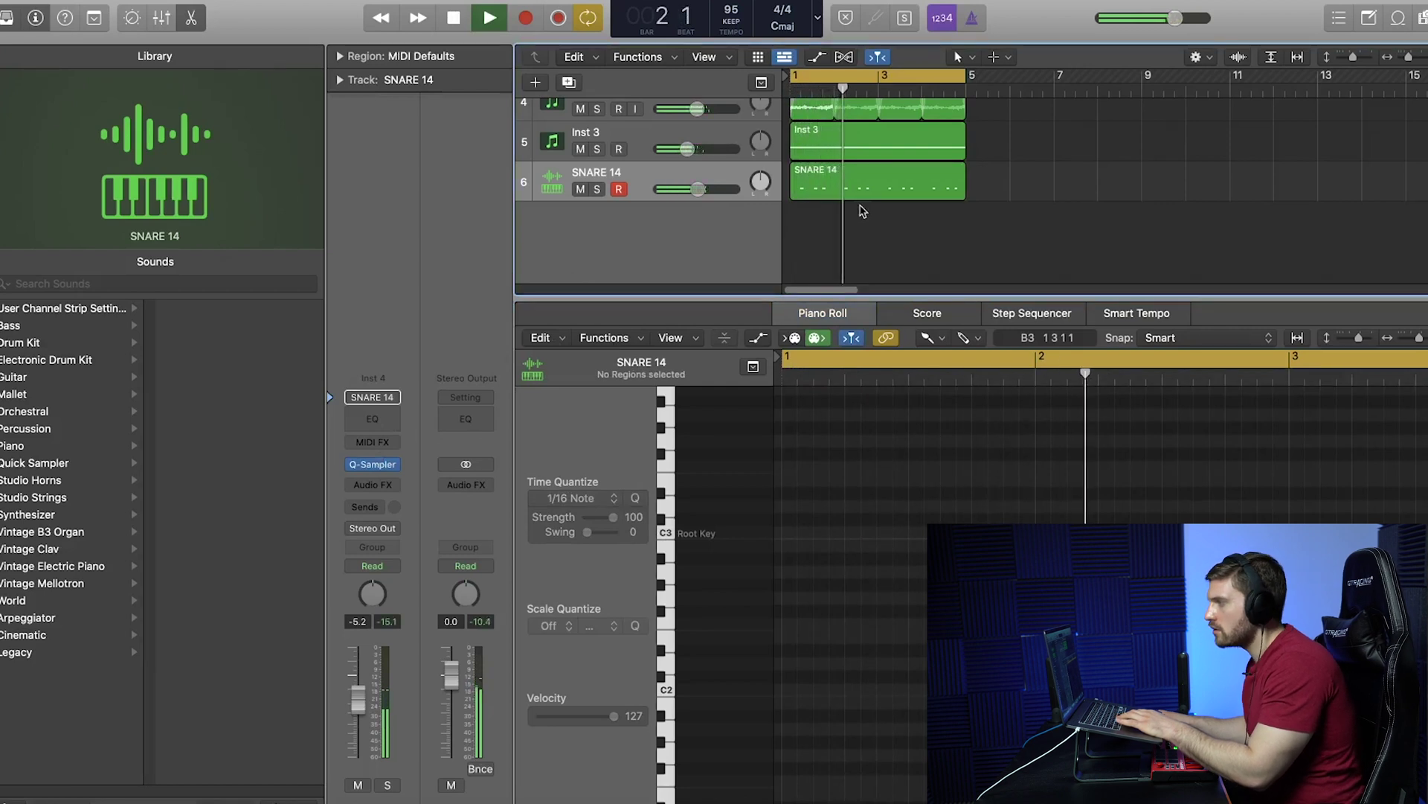
Add a Channel EQ to the SNARE 14 track with a high cut at about 13500 Hz and a raised low cut.
left_click(373, 422)
left_click_drag(1078, 240, 940, 115)
left_click(1038, 155)
left_click_drag(1072, 264, 1036, 281)
left_click(372, 141)
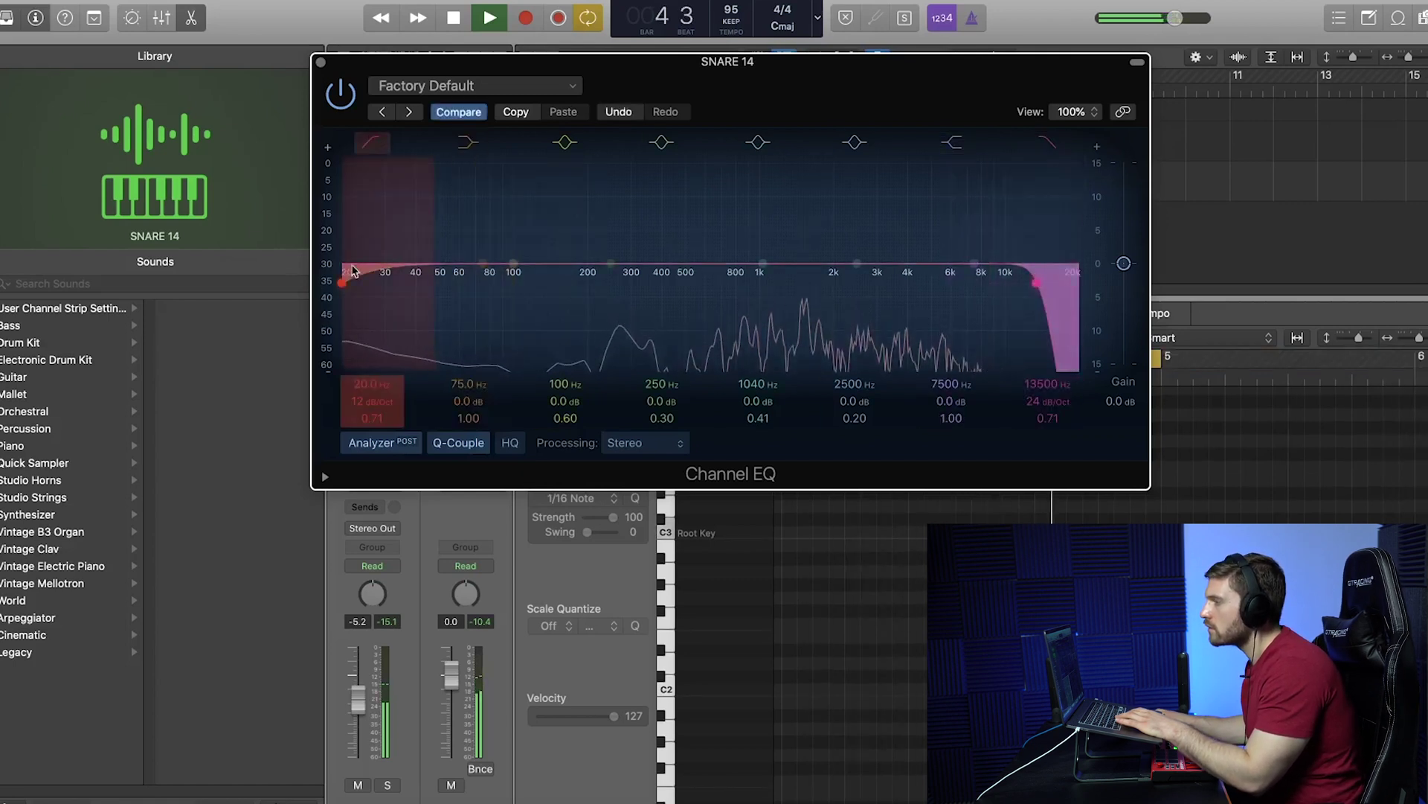
left_click_drag(387, 246, 606, 249)
left_click(321, 63)
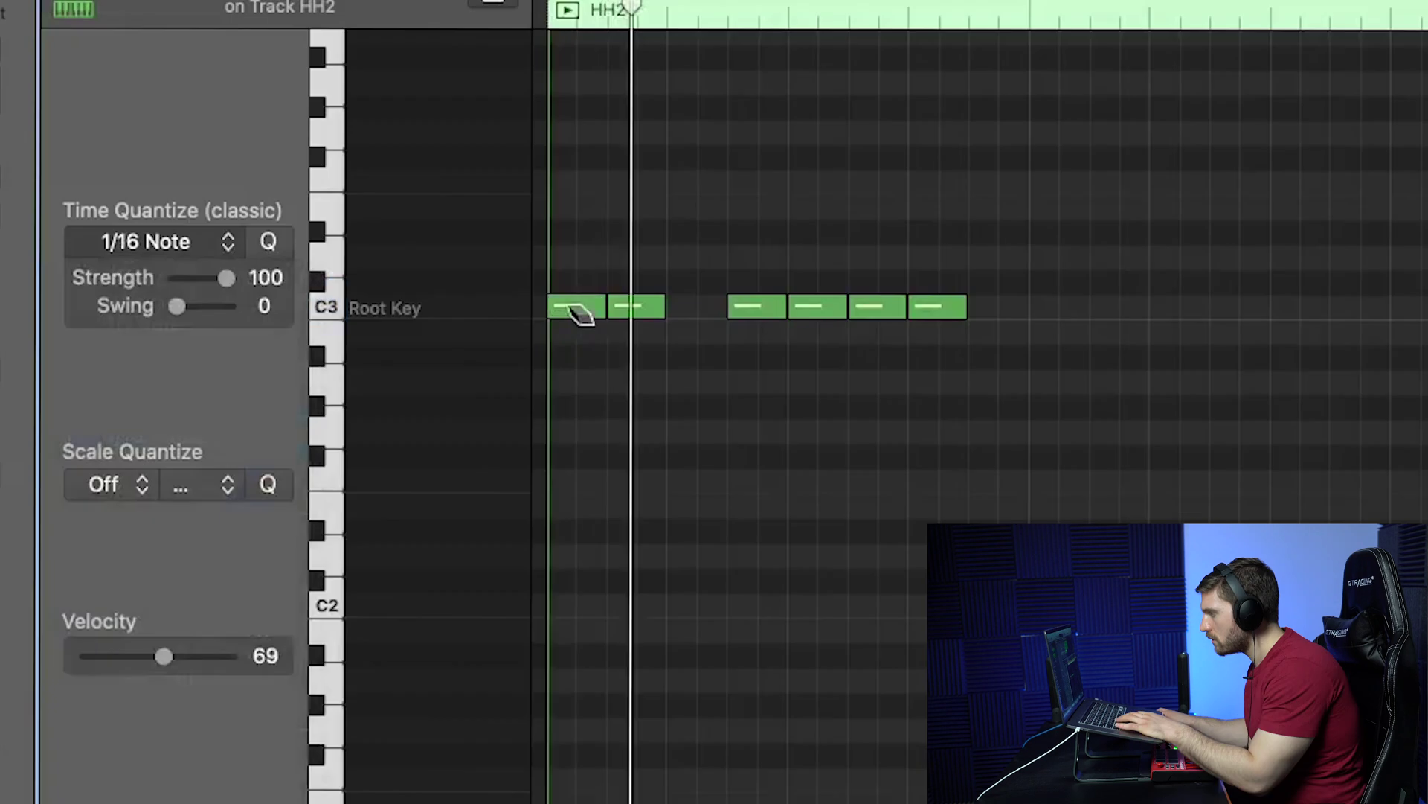
Paint additional sixteenth-note hits on C3 in the HH2 hi-hat pattern and move the stray lower note up to C3.
left_click(577, 308)
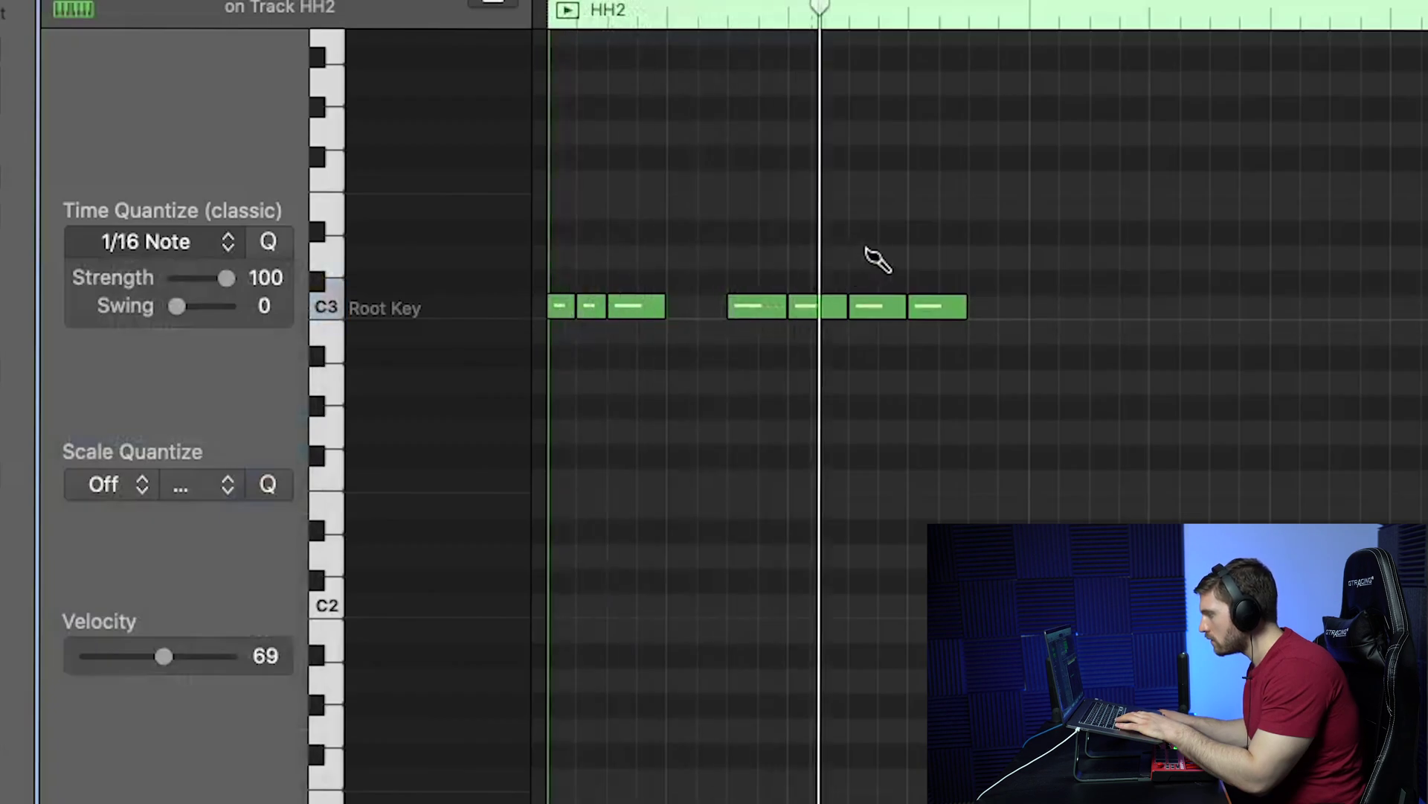
left_click_drag(803, 305, 866, 306)
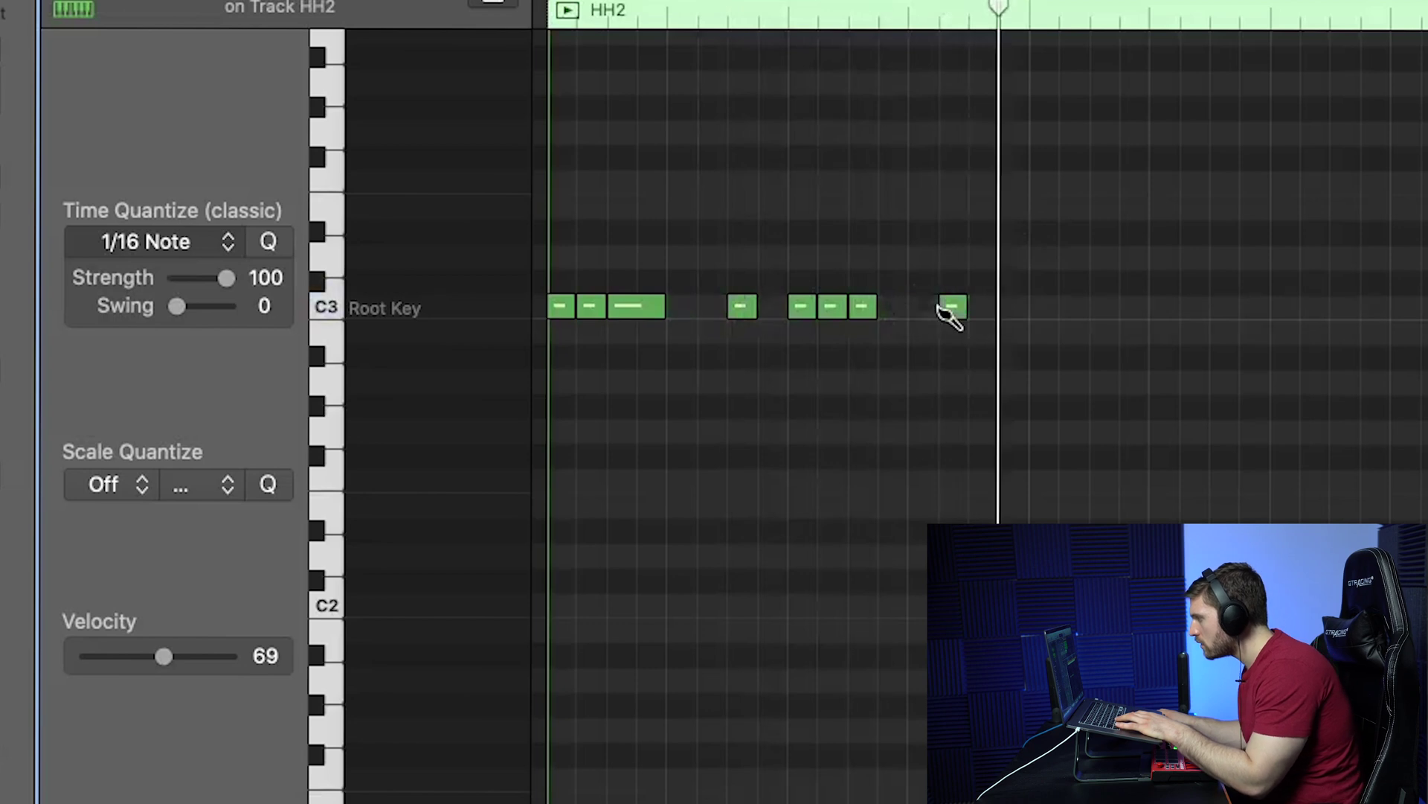
left_click(917, 306)
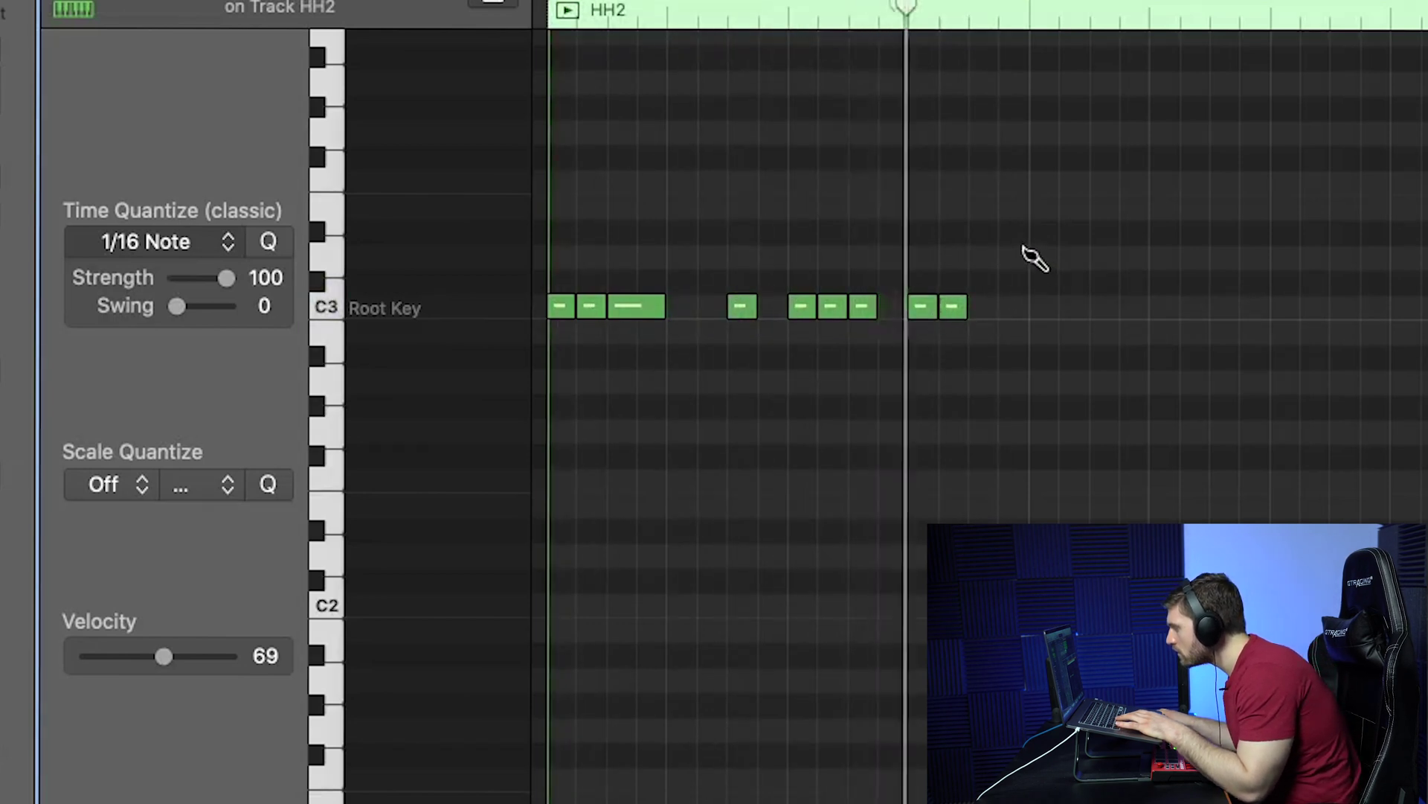
left_click(986, 306)
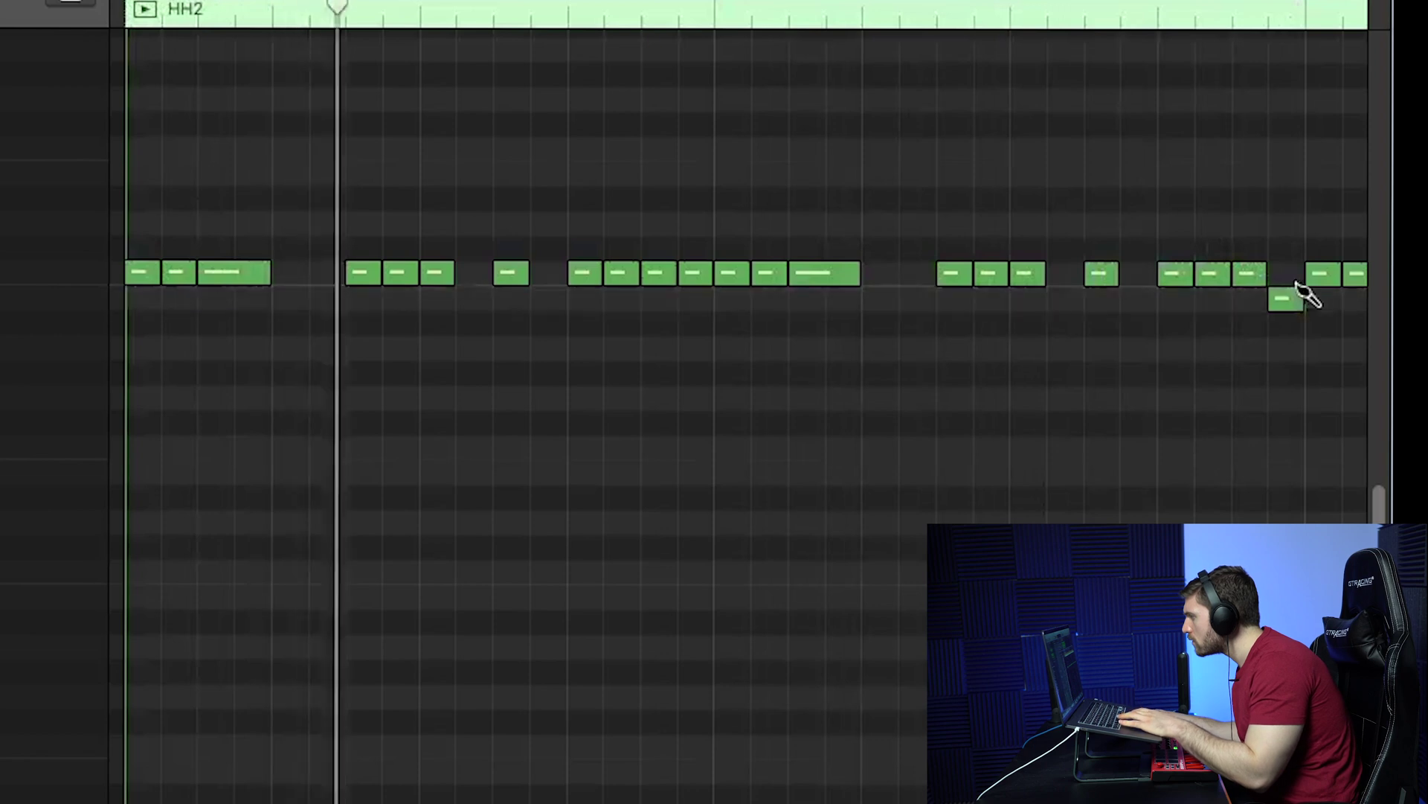
left_click_drag(1285, 293, 1282, 274)
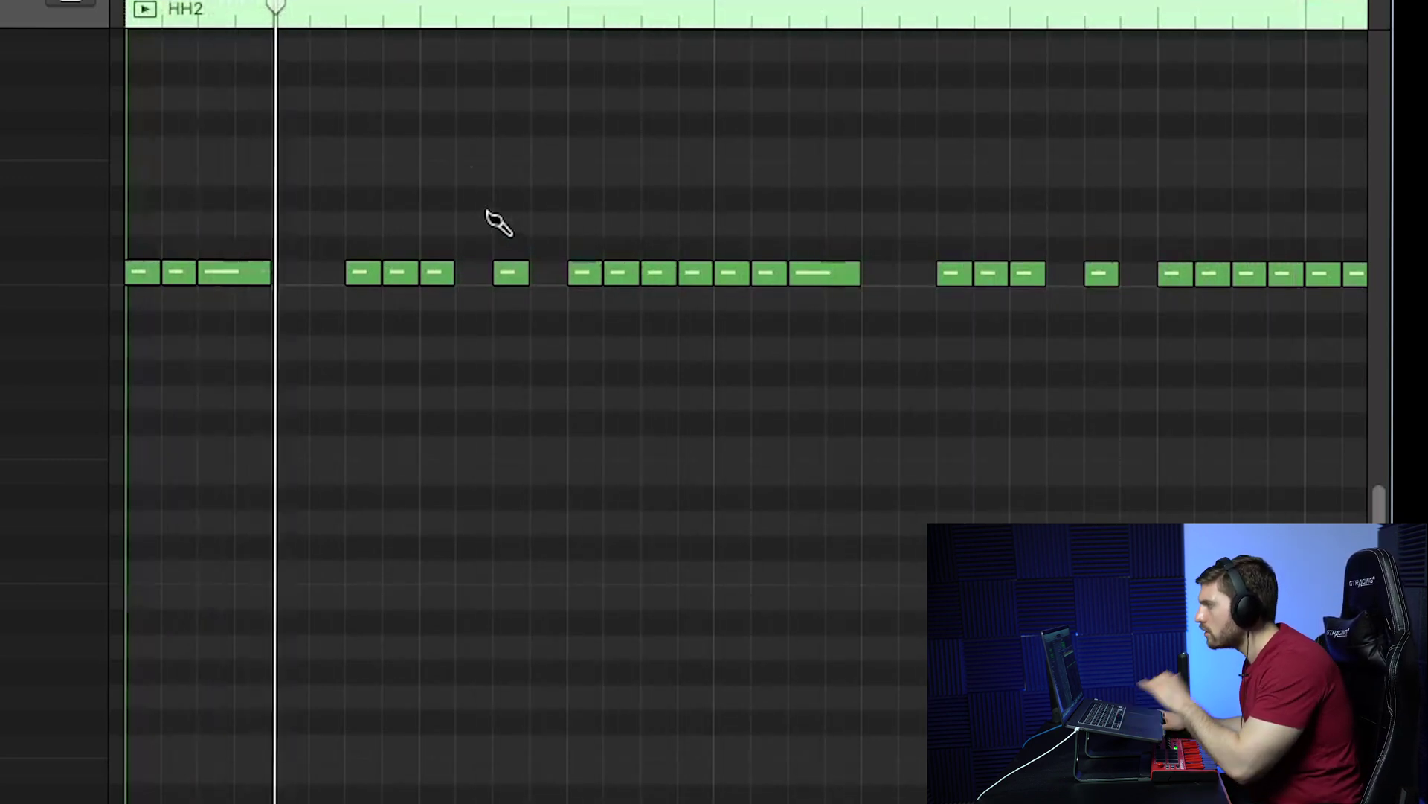
Show the note velocity lane for the HH2 region, slightly vary the velocities of its hits and play it back.
key("space")
key("a")
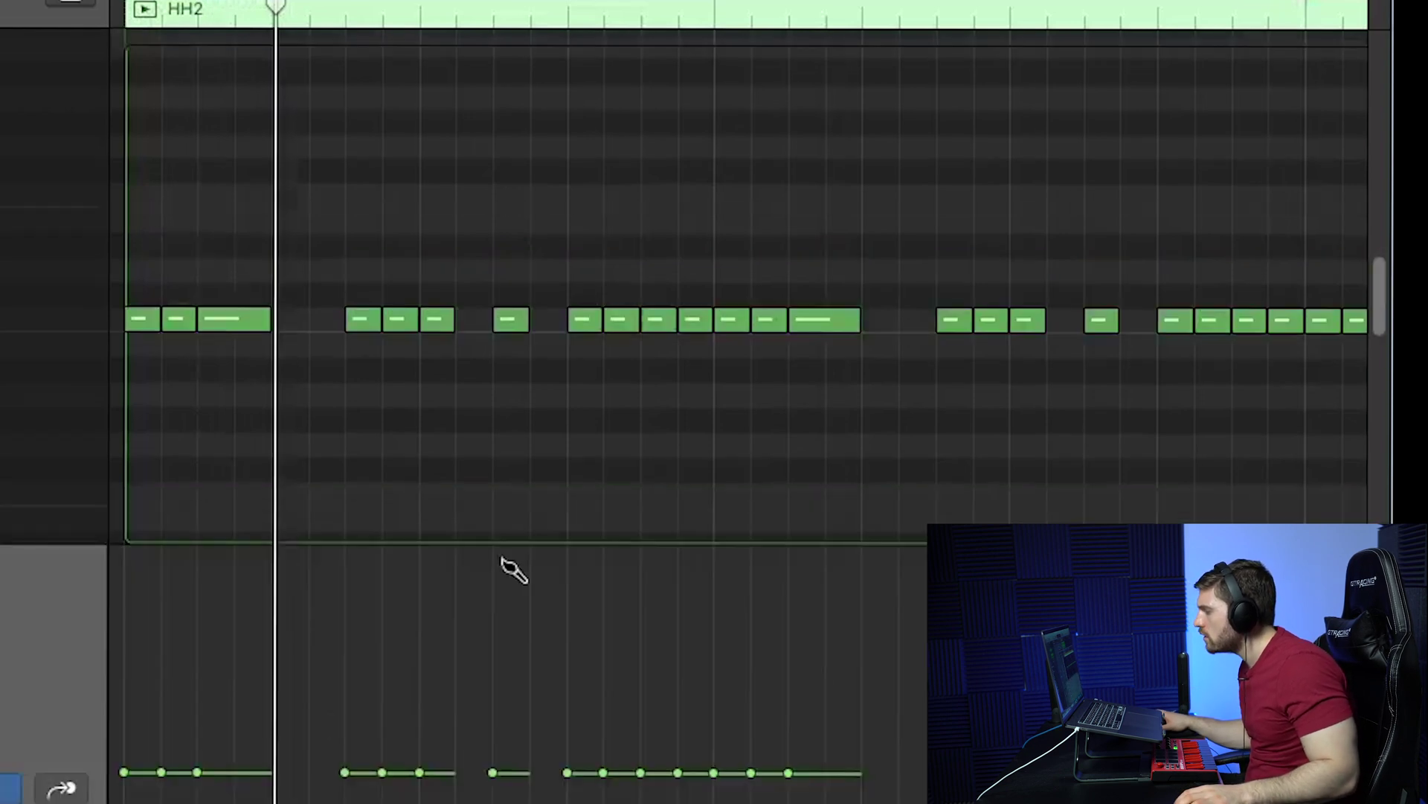
left_click_drag(384, 772, 421, 778)
left_click_drag(604, 773, 567, 780)
key("space")
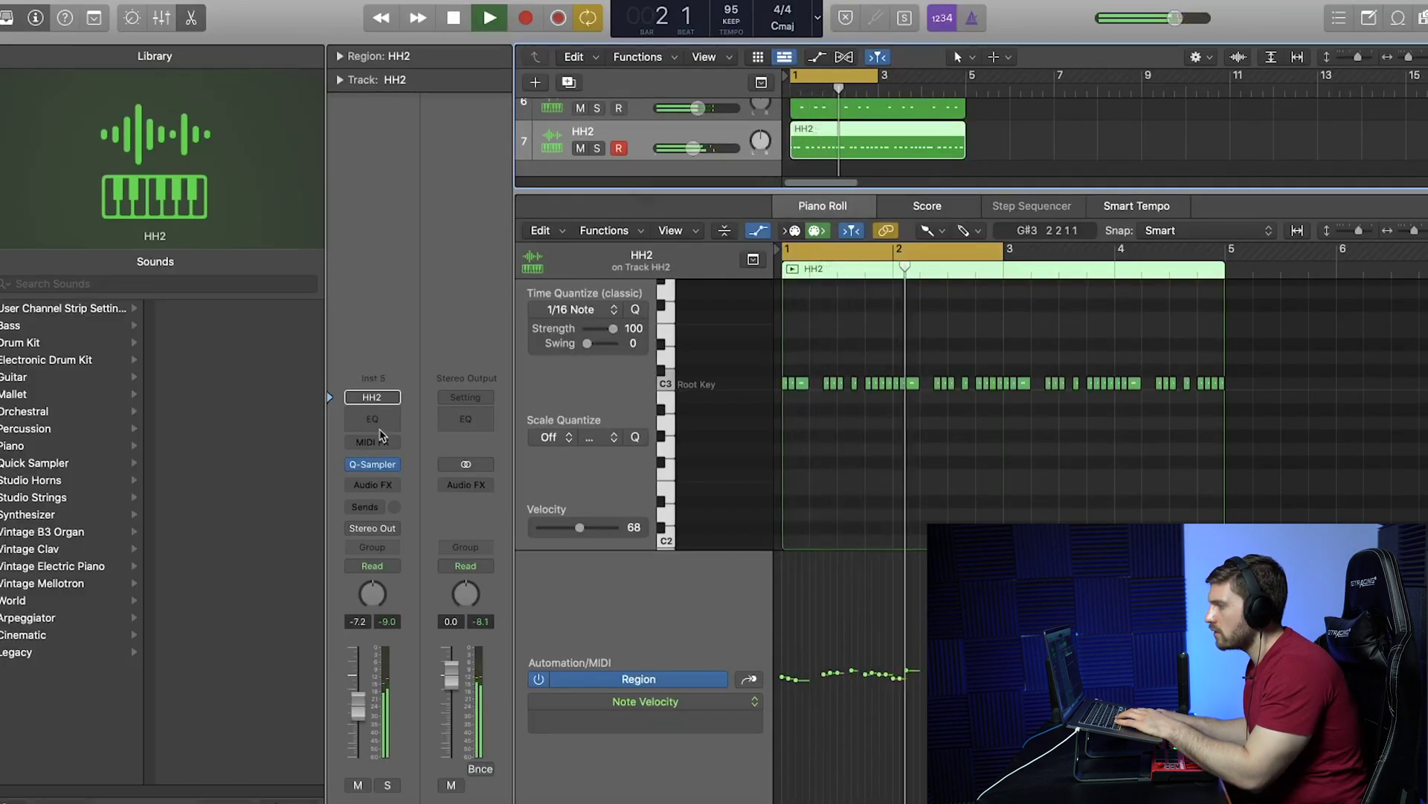
Add a Channel EQ to the HH2 track with a high cut at 14600 Hz and a low cut at 4020 Hz.
left_click(372, 418)
left_click(1187, 278)
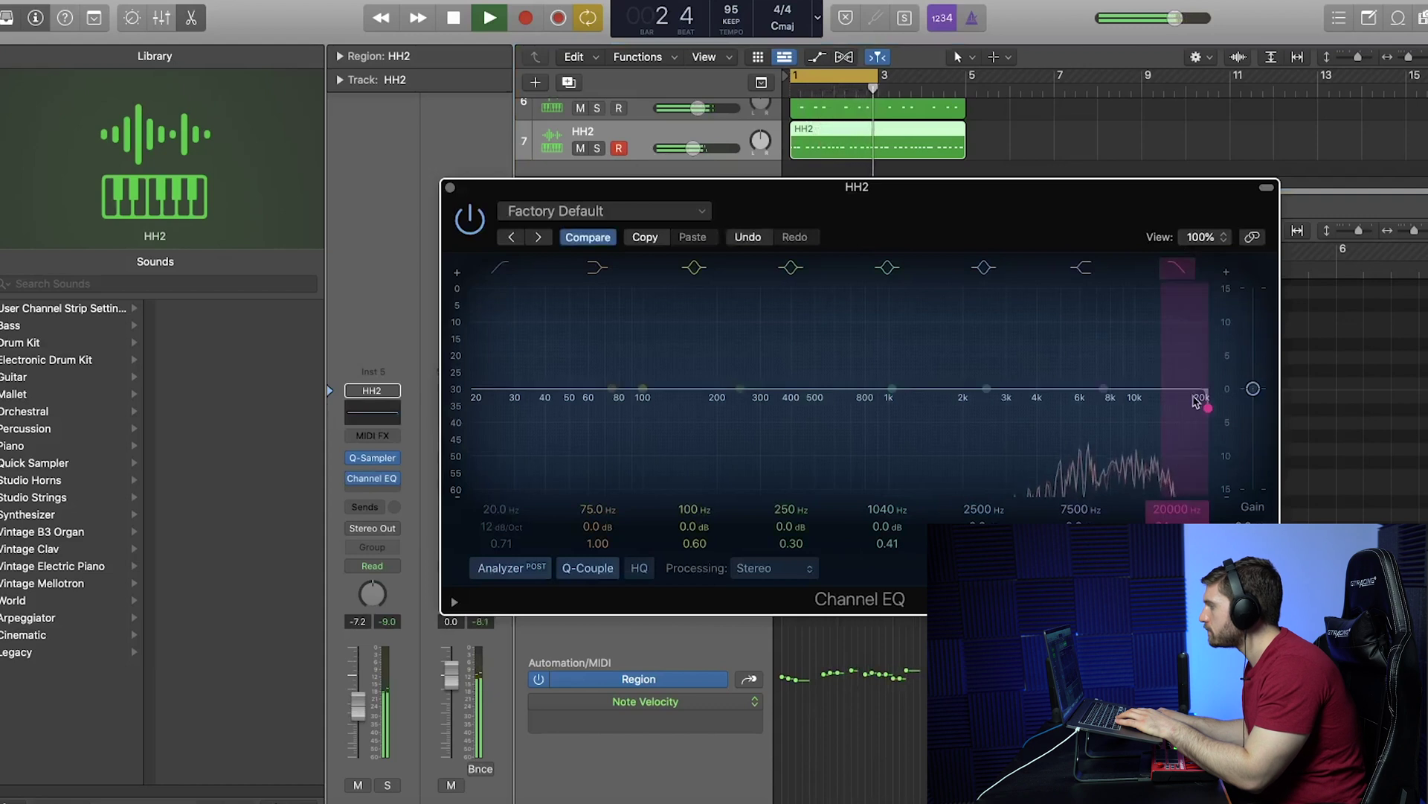
left_click_drag(1203, 388, 1172, 391)
left_click(495, 435)
left_click_drag(496, 435, 1041, 435)
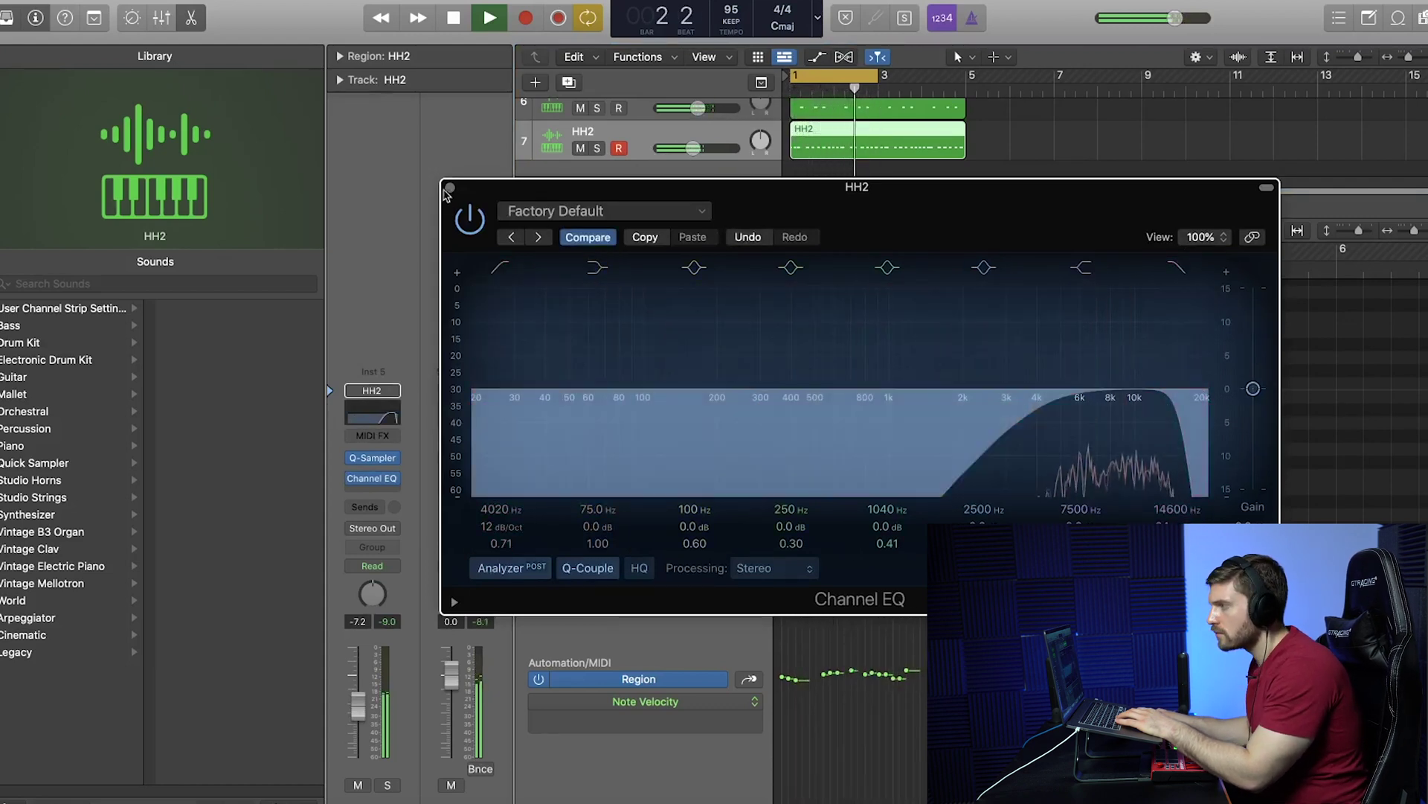
left_click(448, 188)
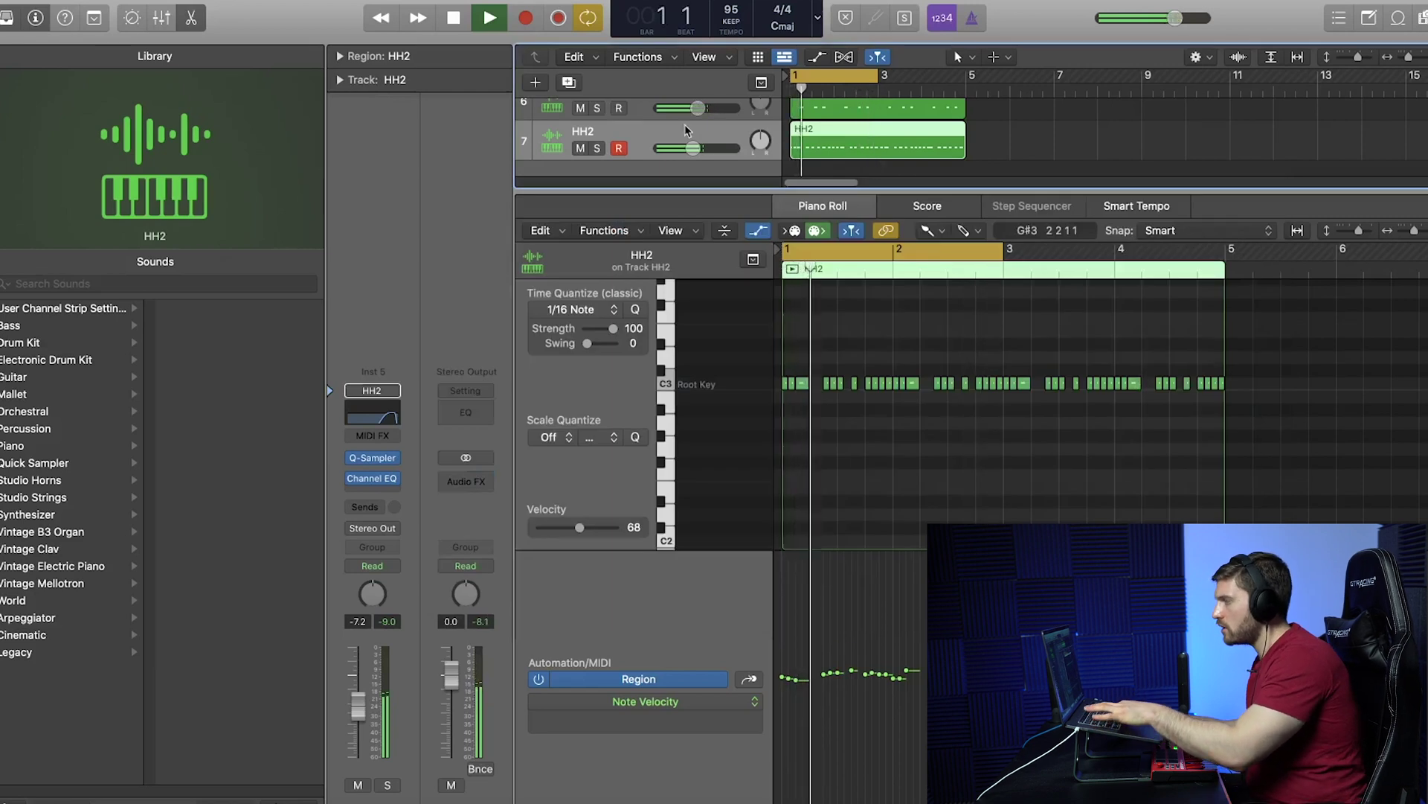
Duplicate the HH2 track together with its region, then pan the copy to -64 and the original to the opposite side.
key("super+d")
left_click_drag(876, 128, 876, 148)
left_click_drag(760, 147, 761, 171)
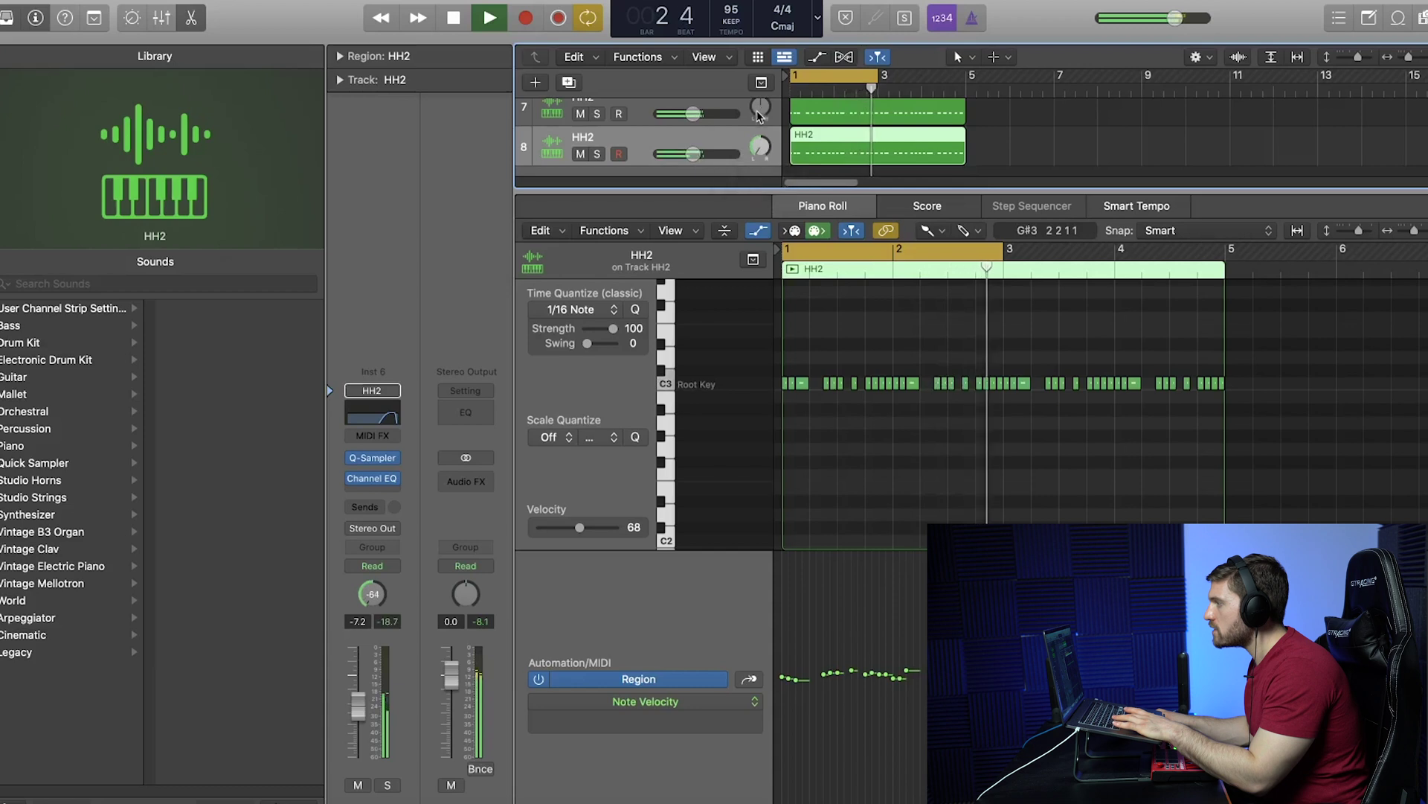
key("p")
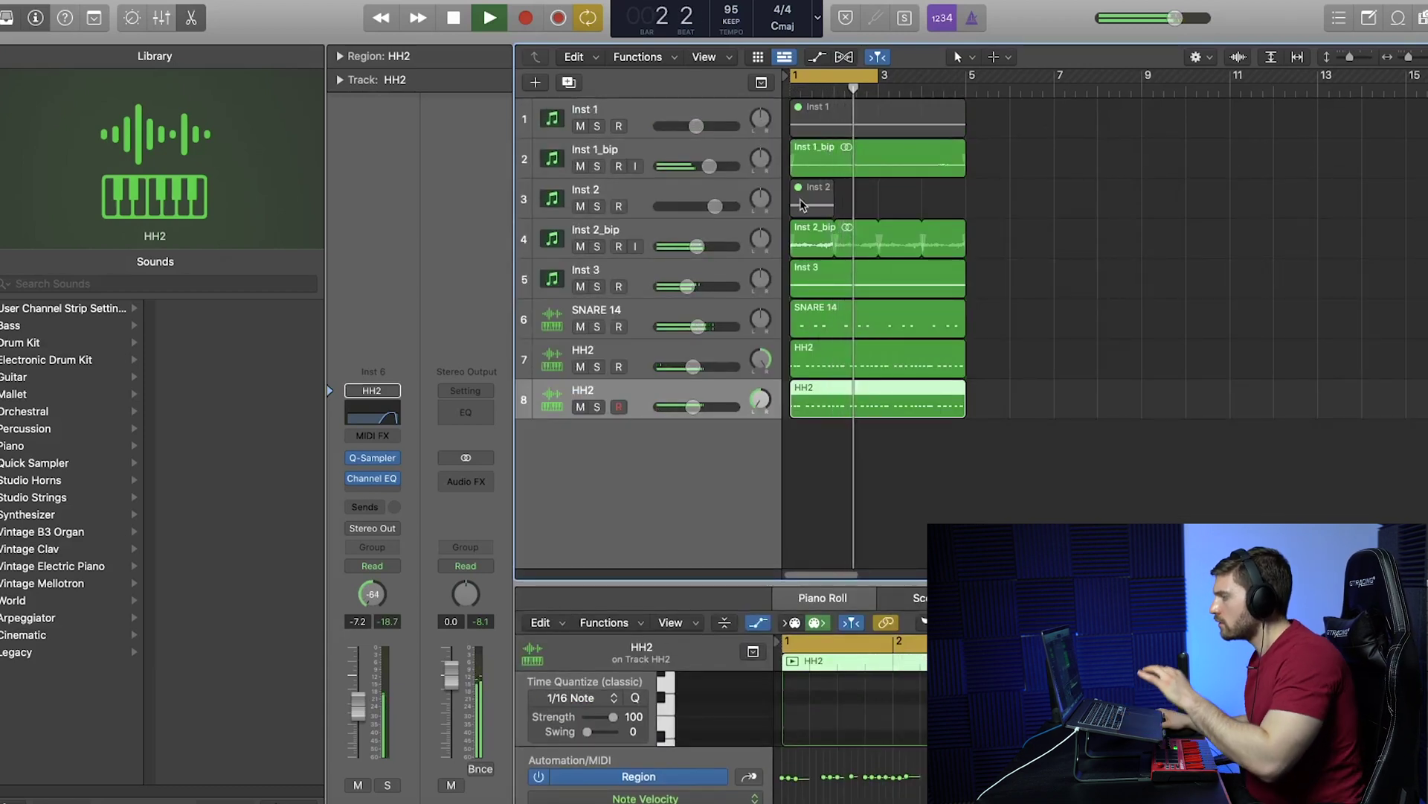
left_click(996, 192)
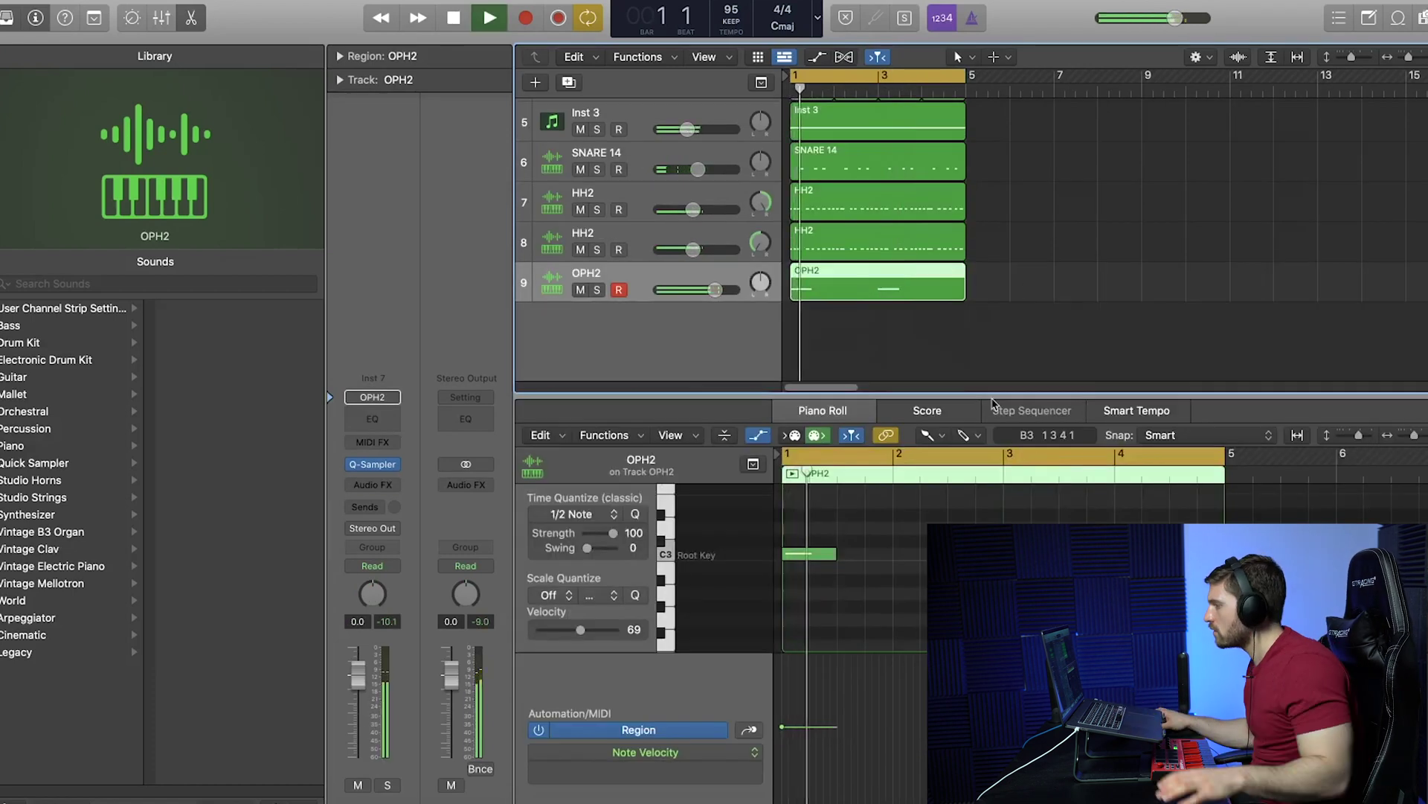
Set the OPH2 track's volume to -6.6 dB and add a Channel EQ with cuts at 13300 Hz (high) and 4240 Hz (low).
left_click_drag(712, 291, 697, 291)
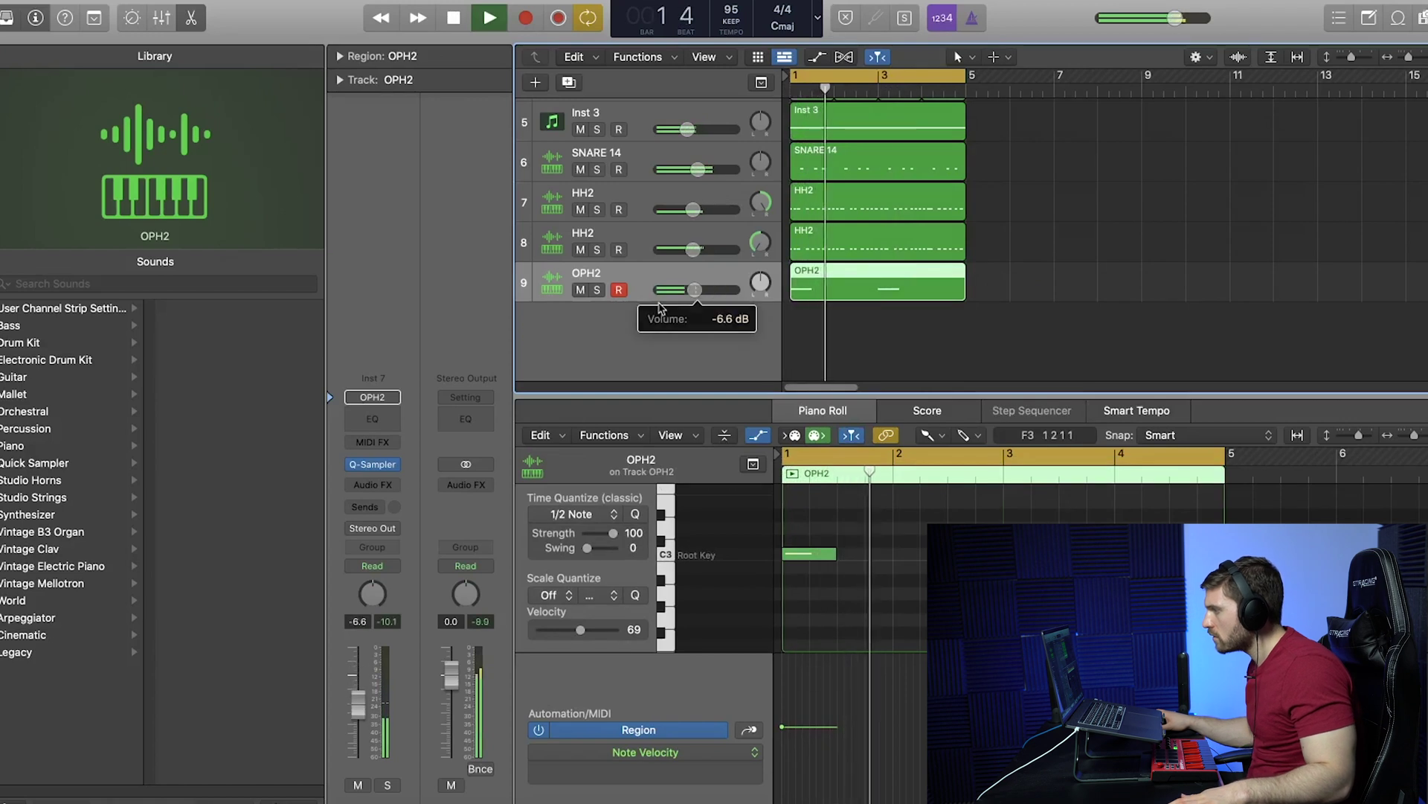
left_click(372, 418)
left_click_drag(1200, 273, 1162, 389)
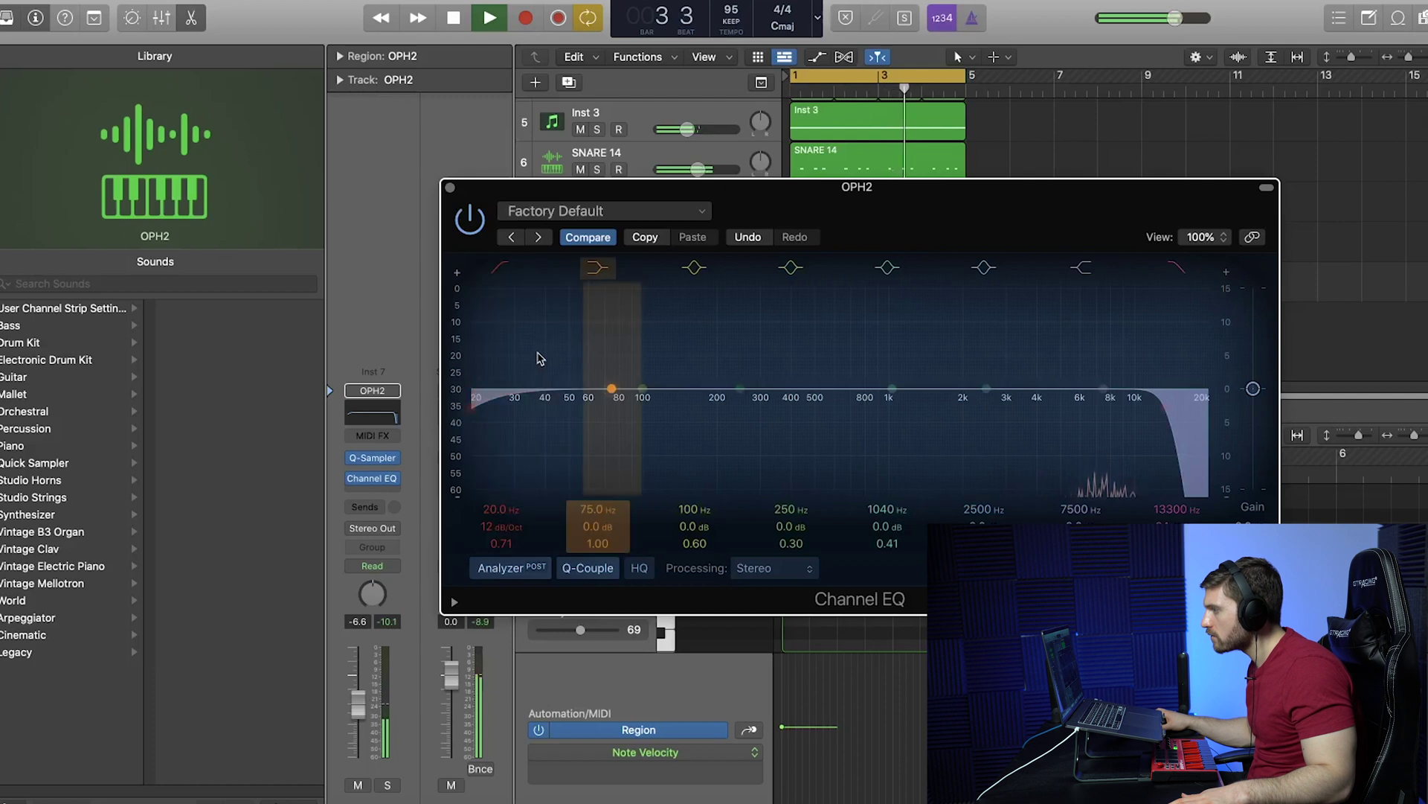
left_click_drag(479, 390, 1038, 400)
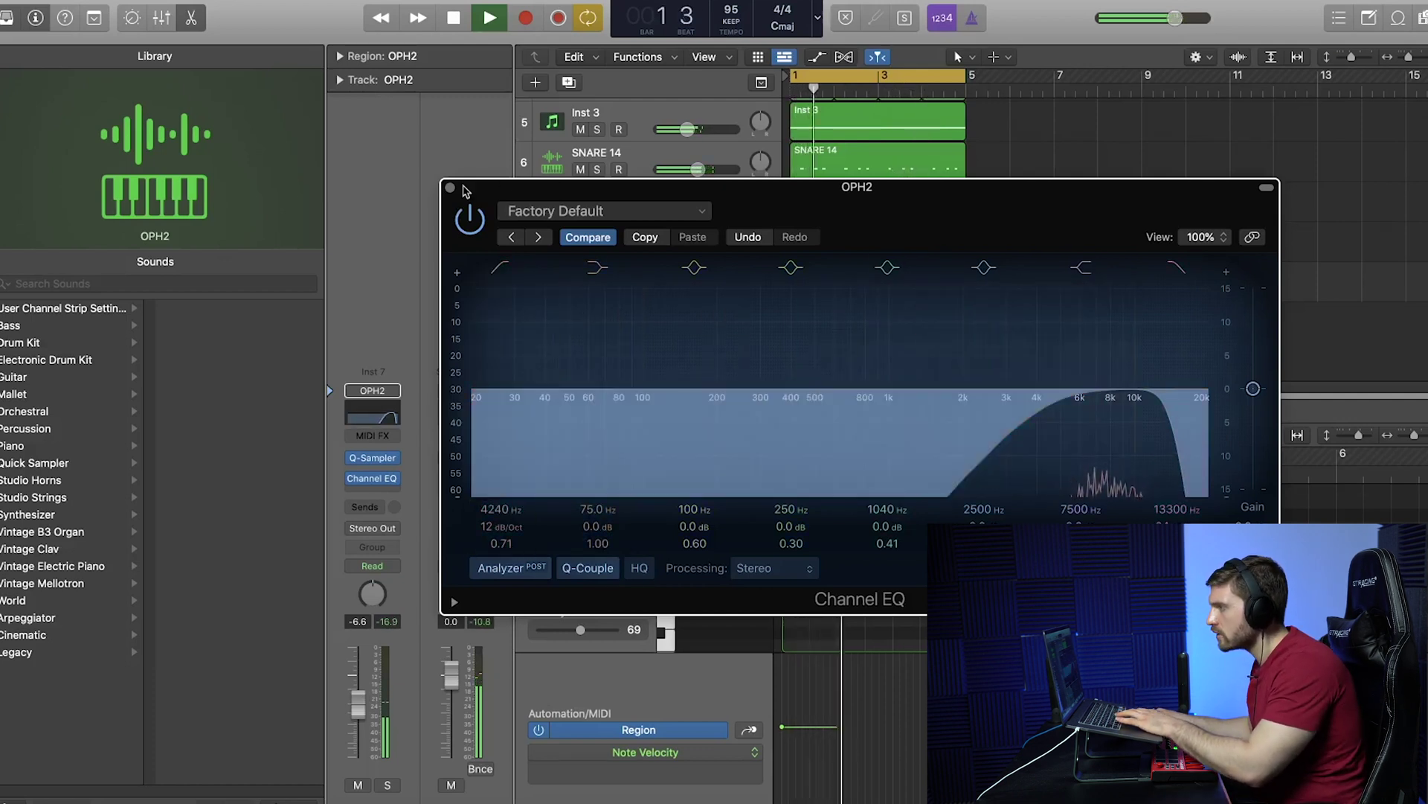
key("super+w")
left_click(872, 326)
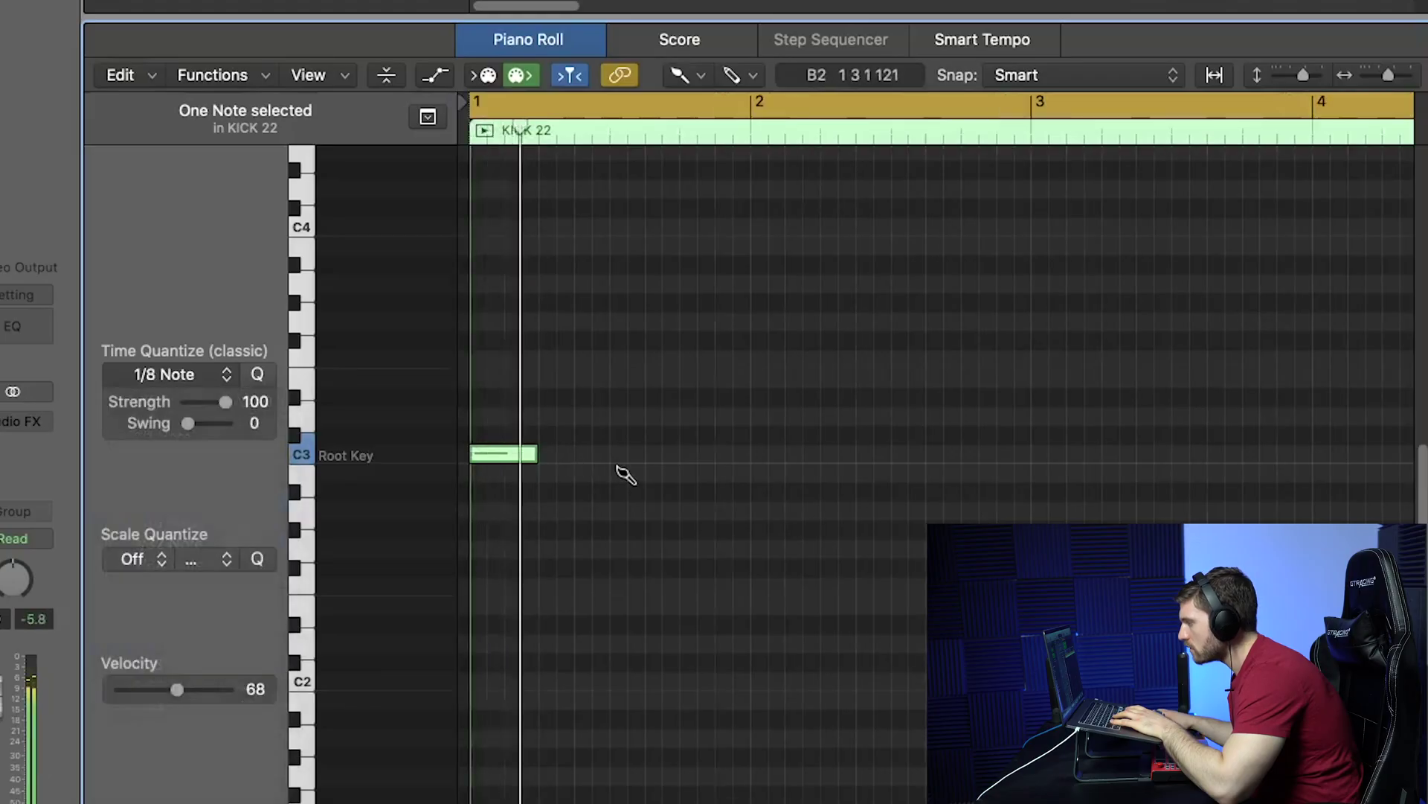
Paint additional kick hits on C3 across the first bars of the KICK 22 region and check them in playback.
left_click(599, 457)
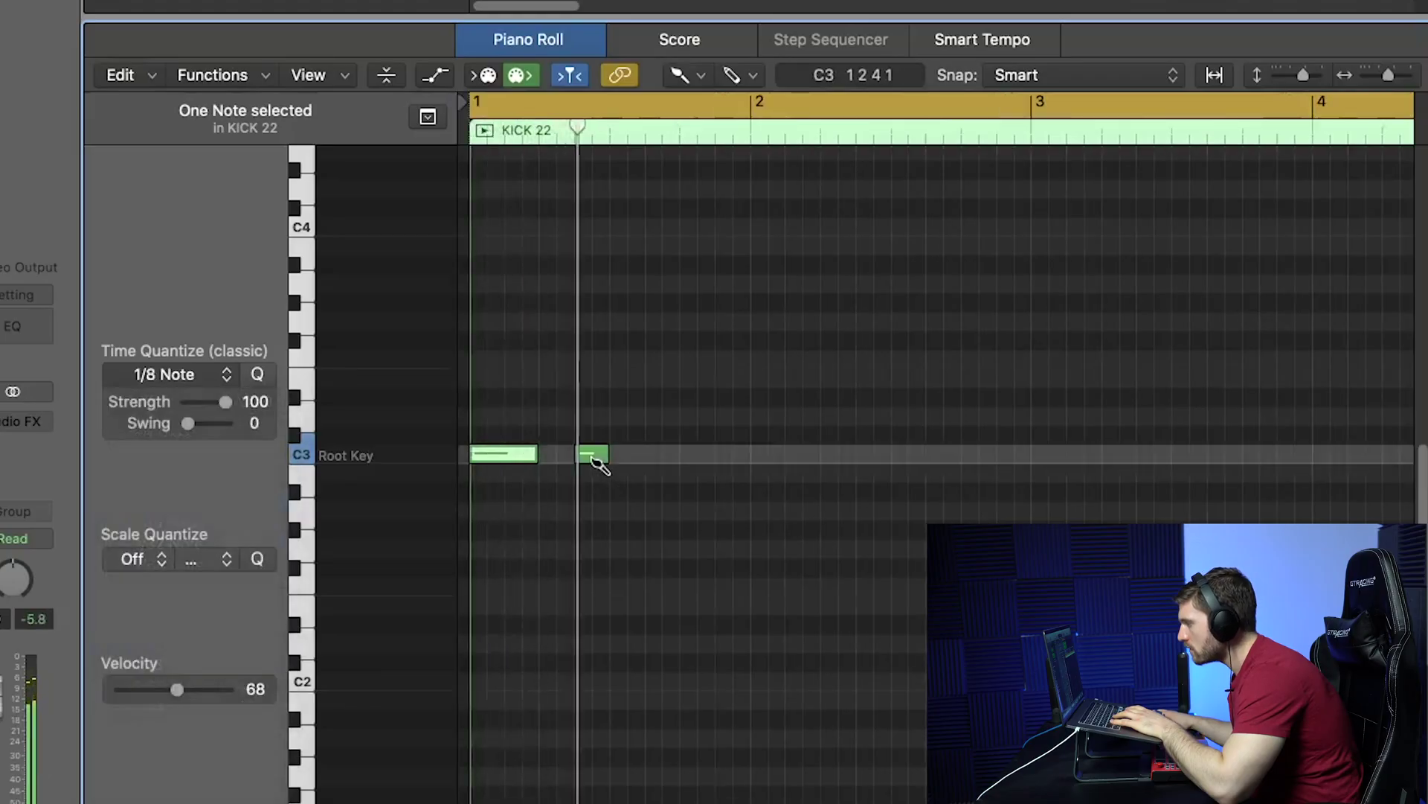
key("space")
left_click(677, 456)
key("space")
key("space")
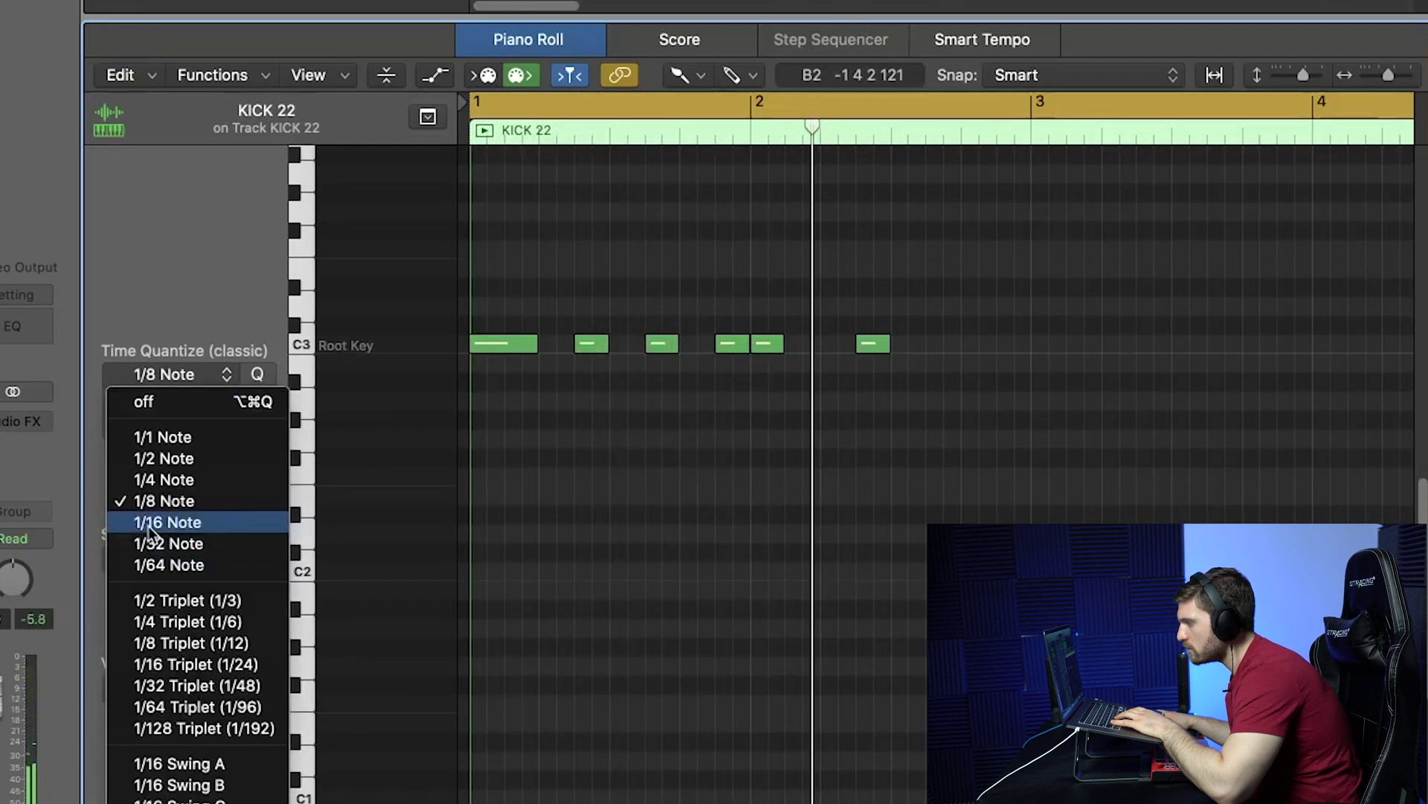
Set the KICK 22 region's time quantize to 1/16 Note and adjust the C3 hit just before bar 2.
left_click(166, 516)
left_click(740, 346)
left_click_drag(741, 350, 747, 351)
left_click(910, 287)
key("space")
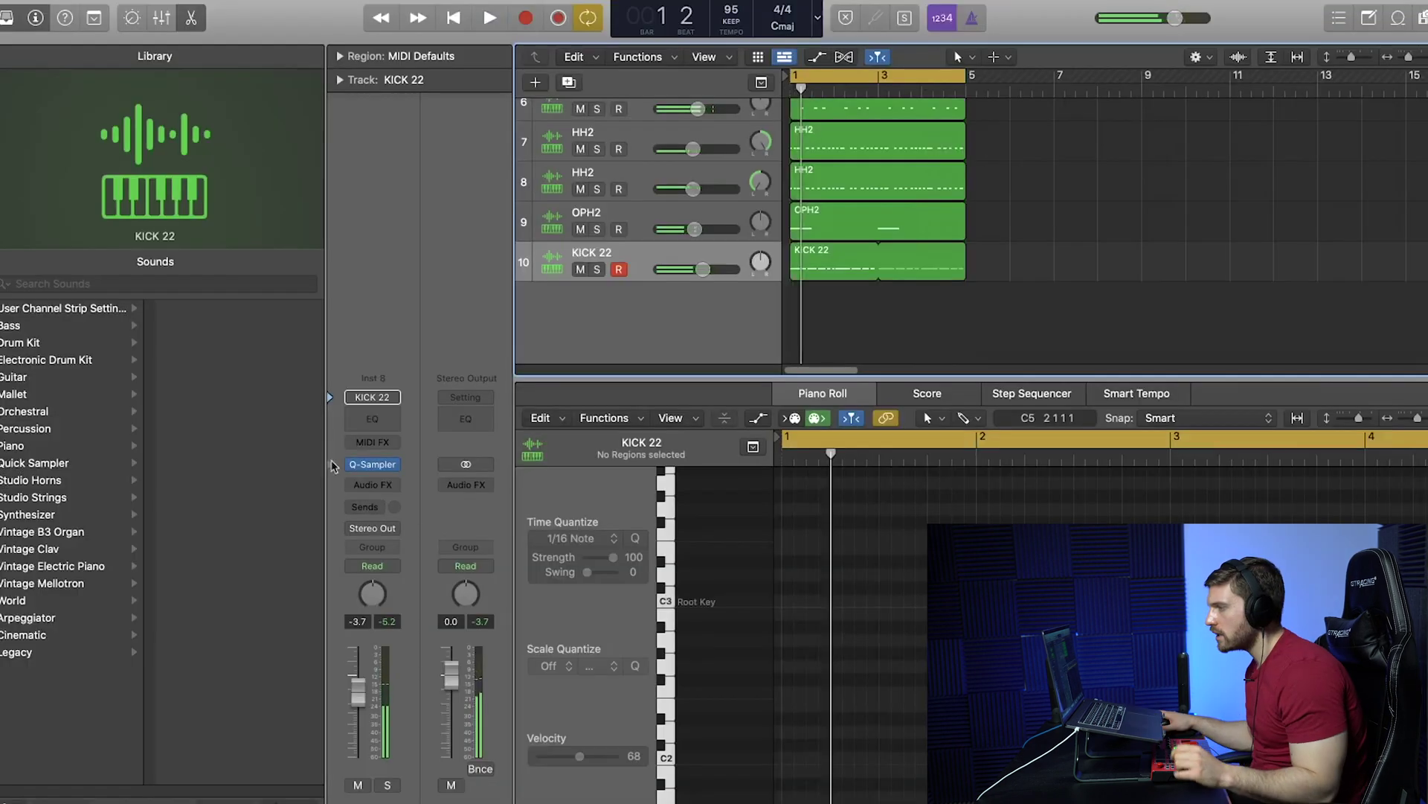
Add a Channel EQ to the KICK 22 track with a high cut at 4120 Hz.
left_click(372, 419)
left_click_drag(768, 590, 462, 413)
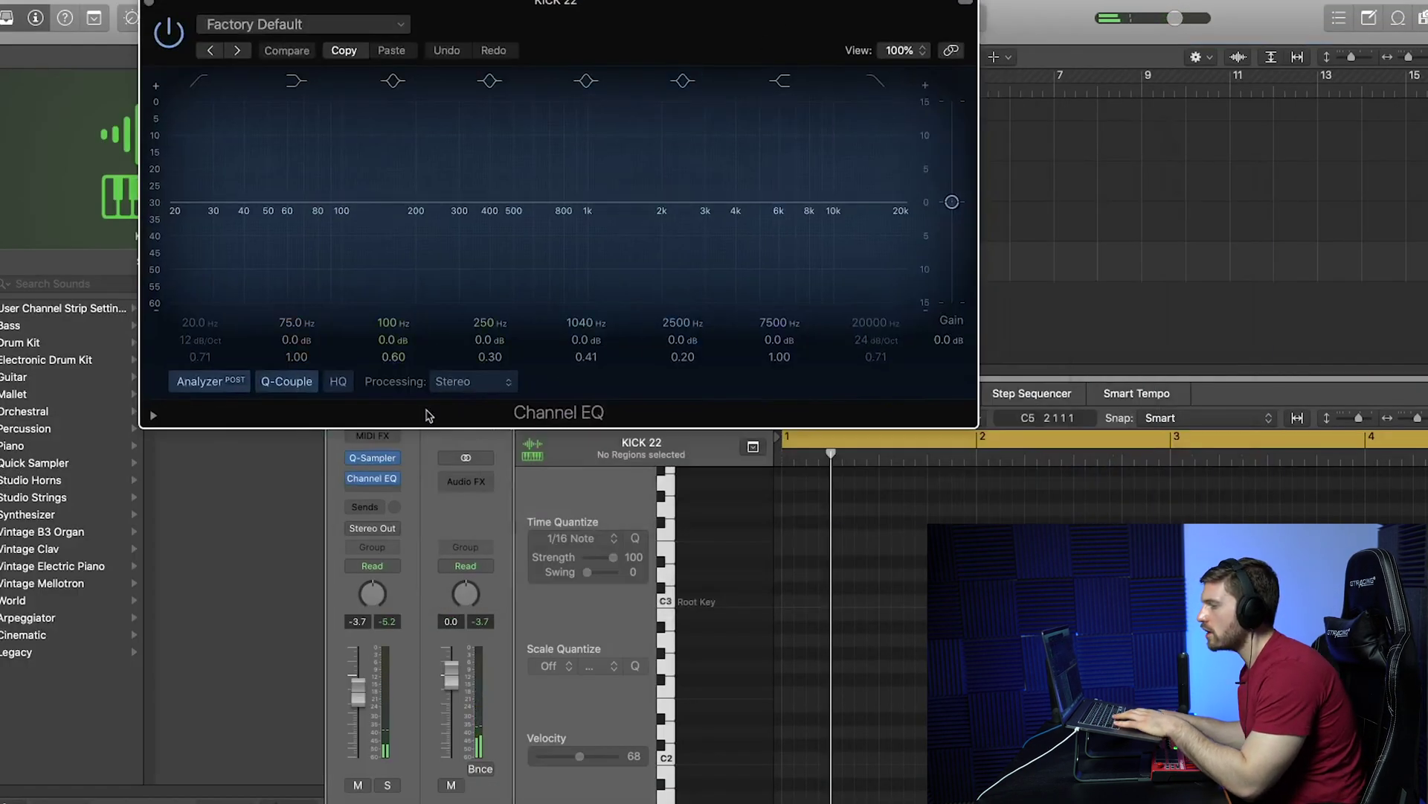
left_click_drag(904, 204, 736, 223)
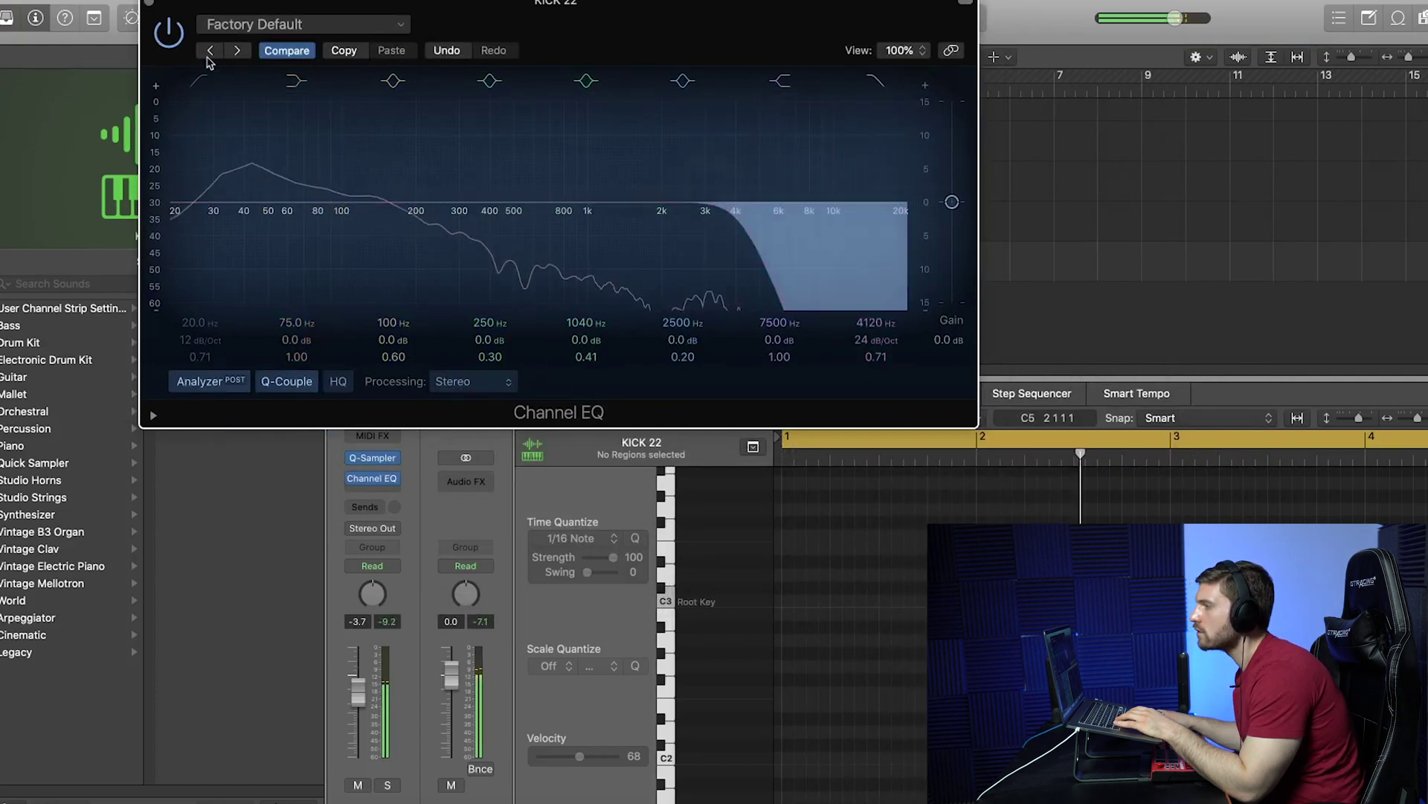
left_click(150, 5)
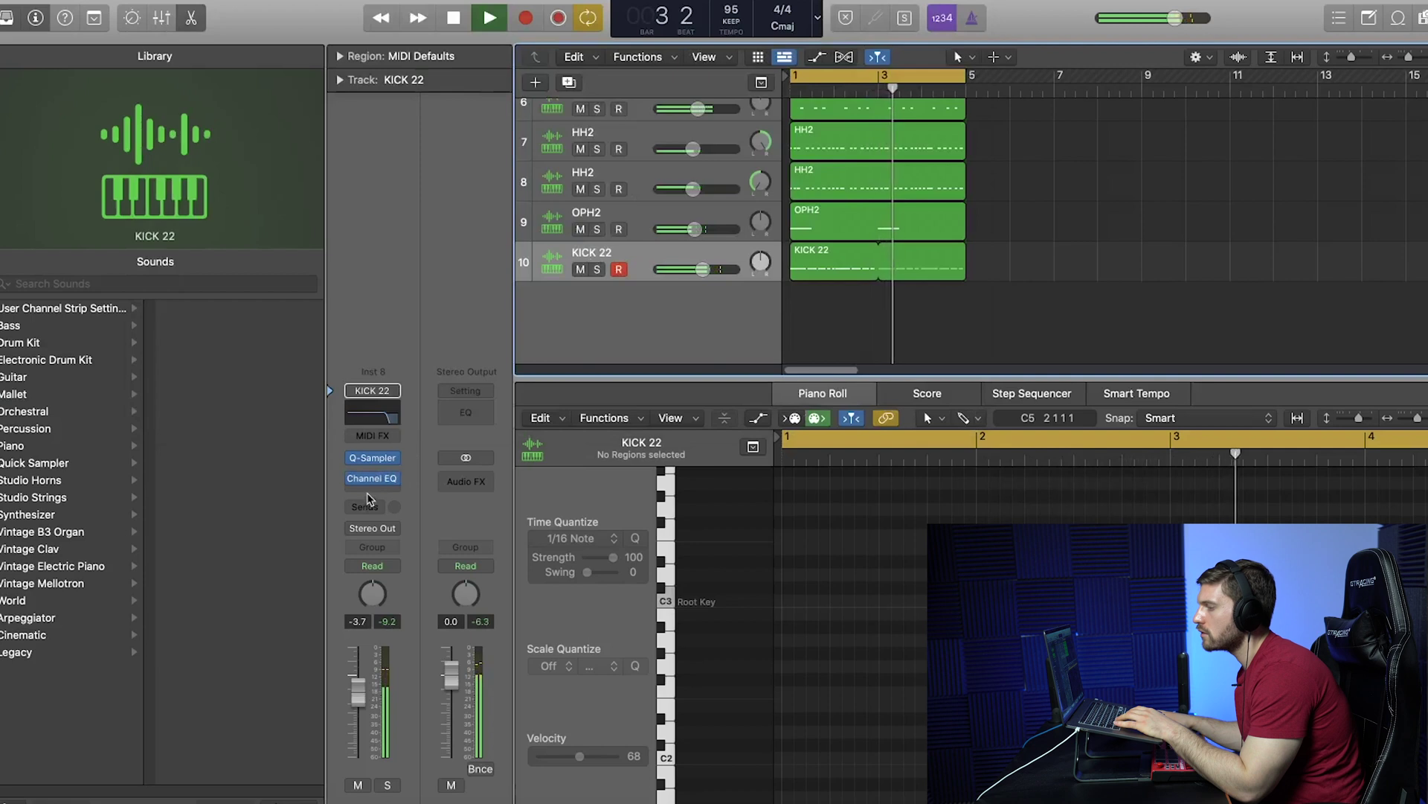
Insert a stereo Overdrive on the KICK 22 track and set its Drive to 2.00 dB.
left_click(368, 489)
mouse_move(377, 550)
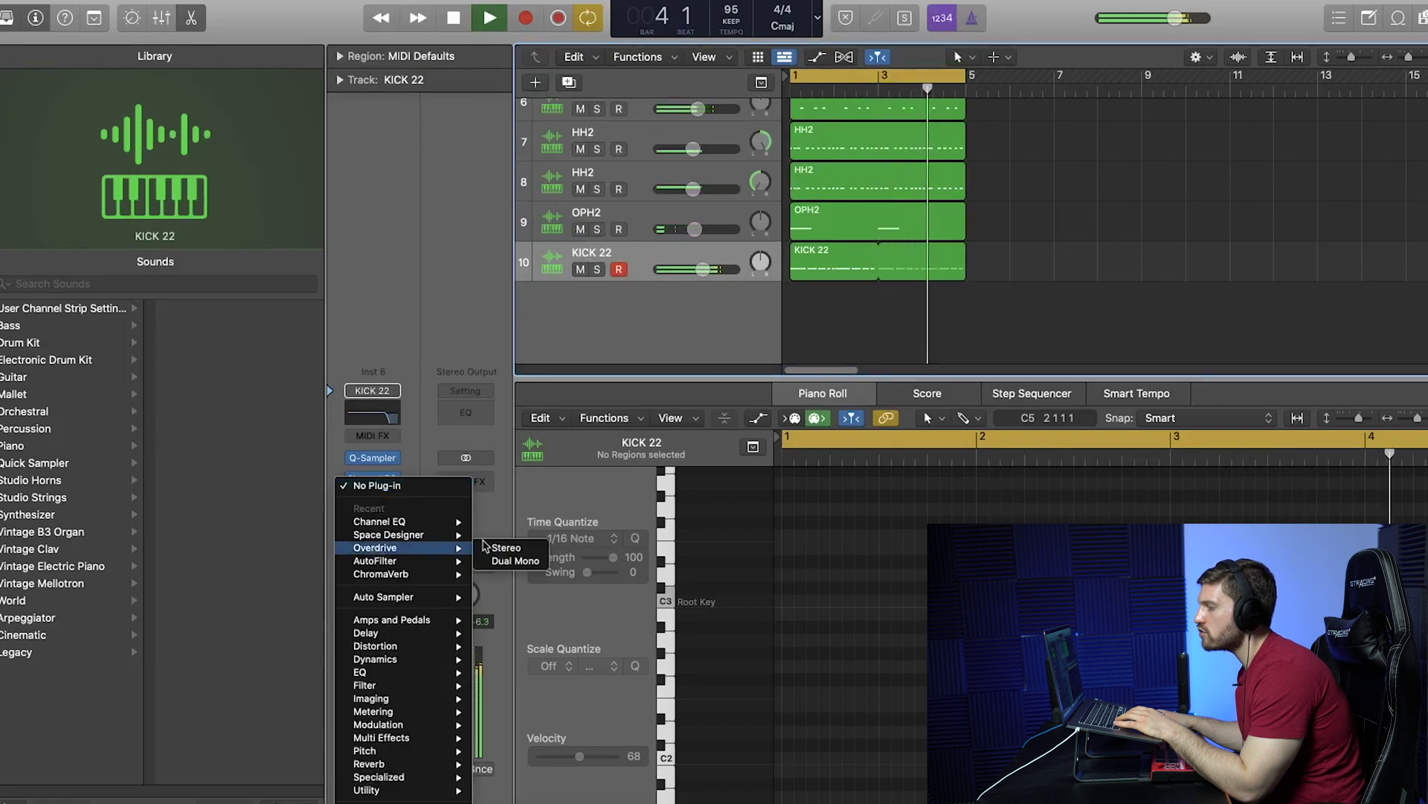
left_click(512, 547)
left_click_drag(510, 319, 485, 348)
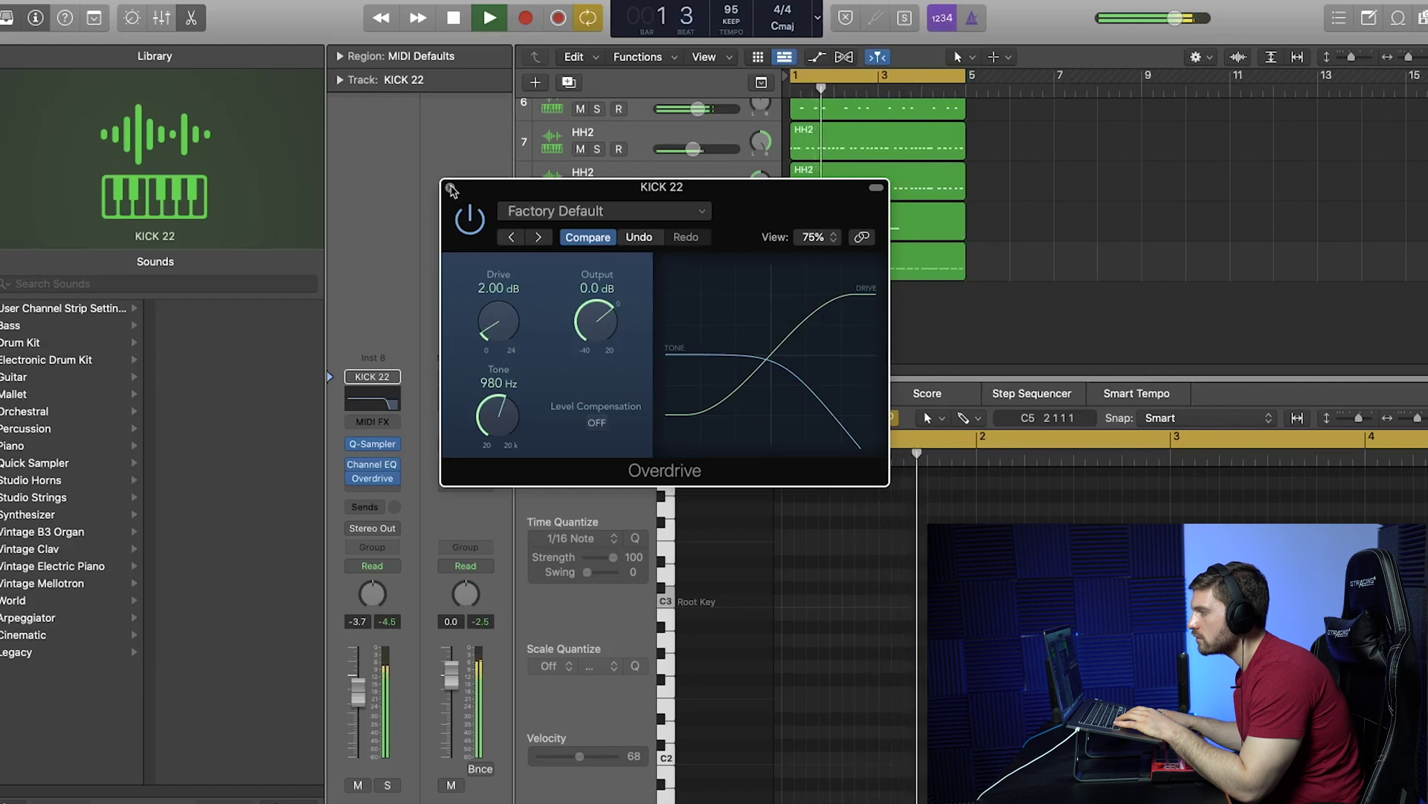
left_click(450, 187)
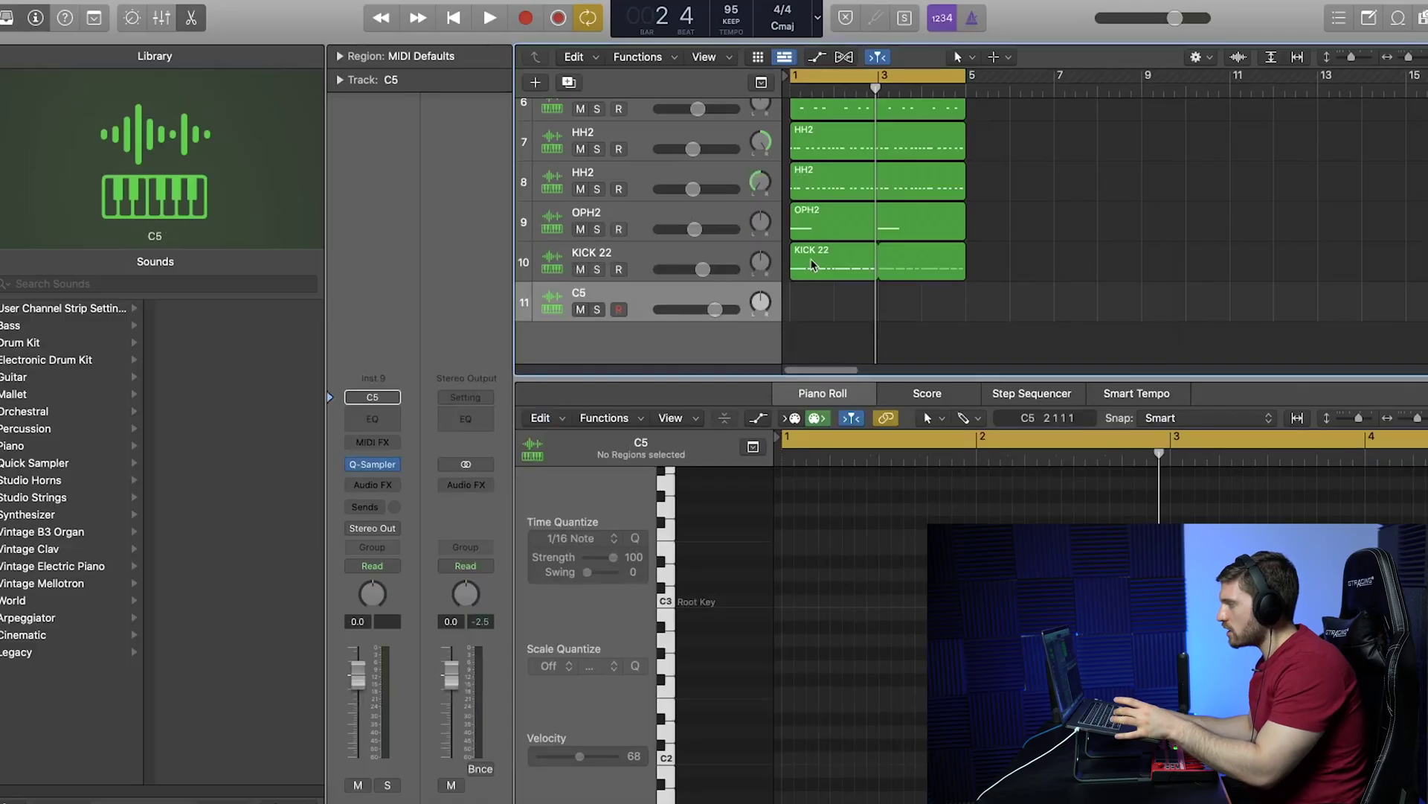
Copy the KICK 22 region onto the C5 track, then set that track's volume to about -2.8 dB, comparing playback with it muted.
left_click_drag(830, 262, 814, 322)
key("space")
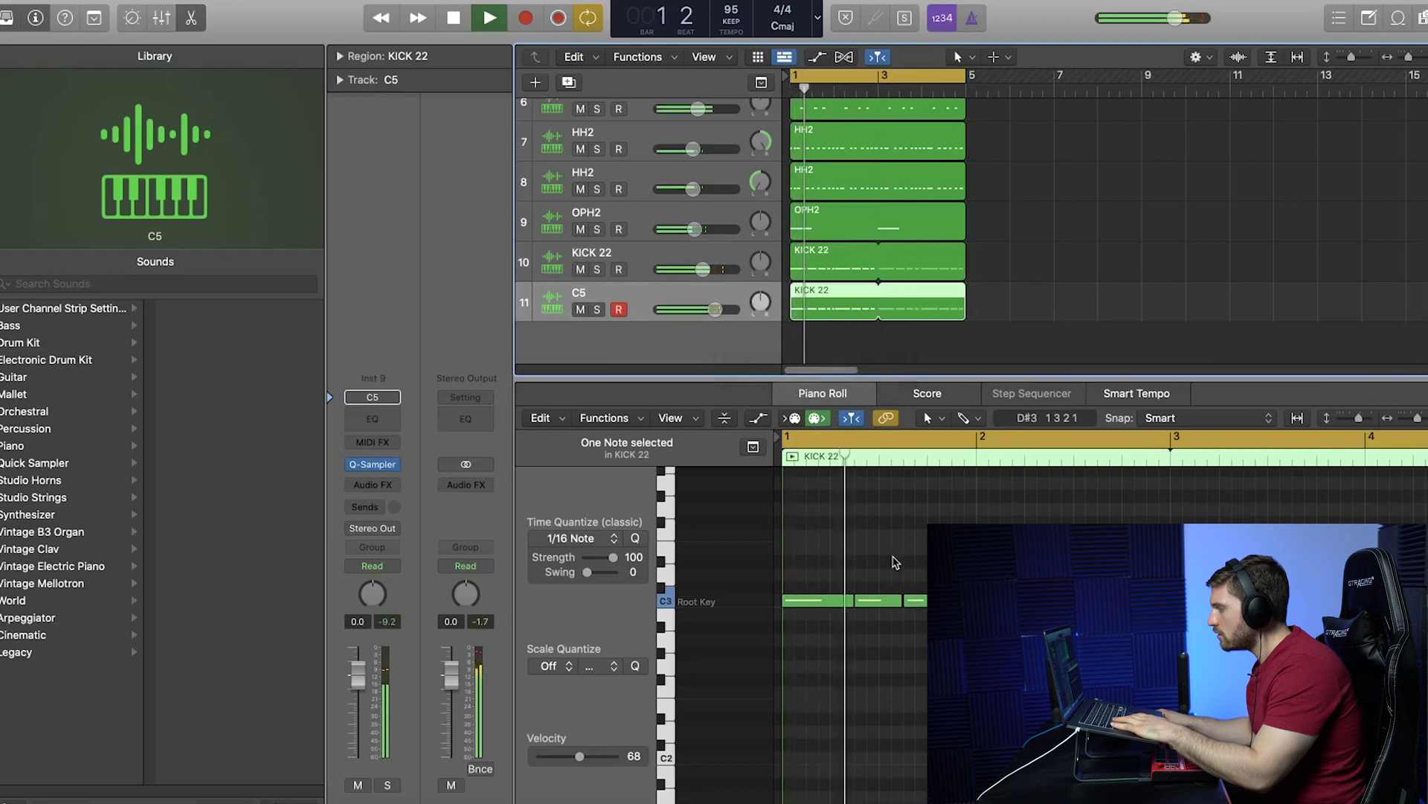
left_click_drag(714, 309, 710, 309)
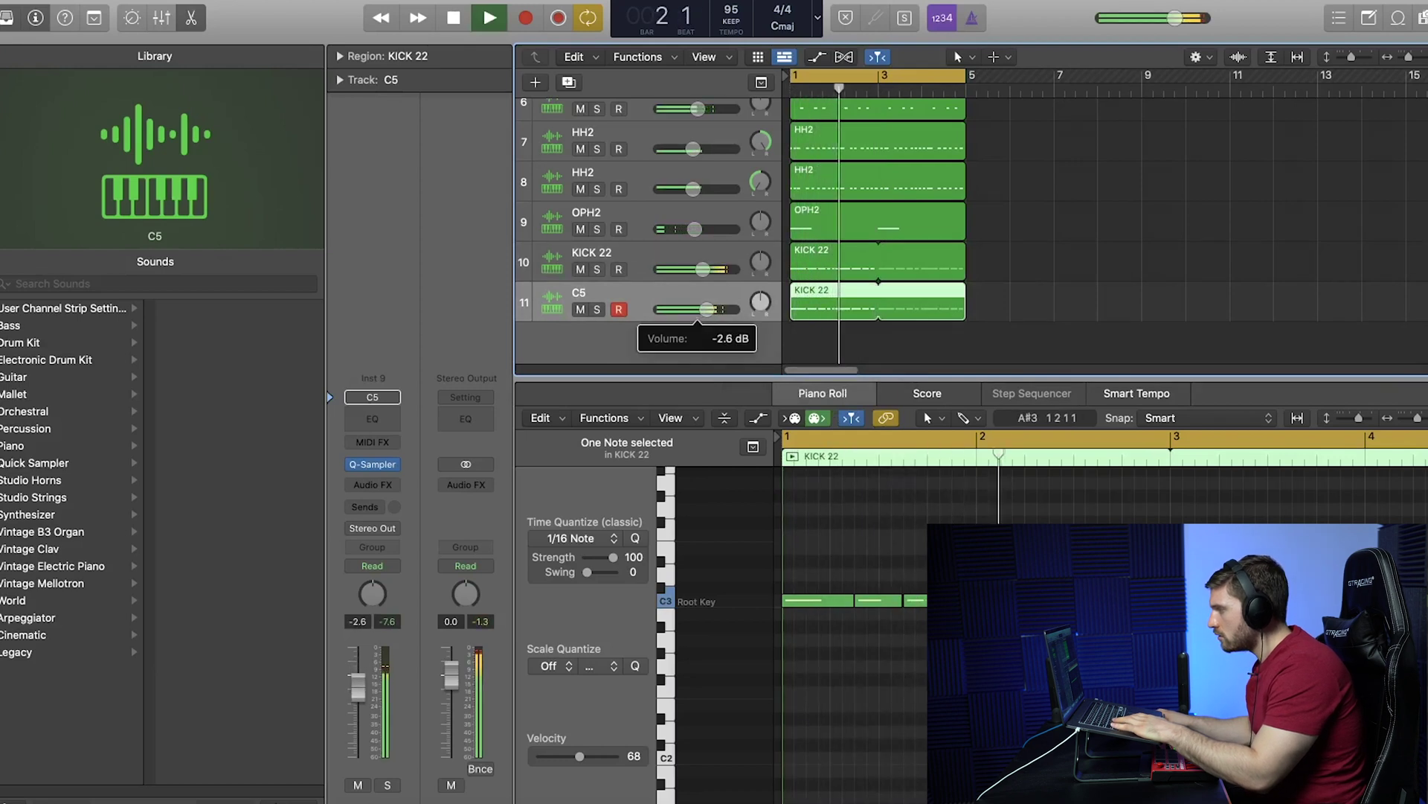
left_click(581, 309)
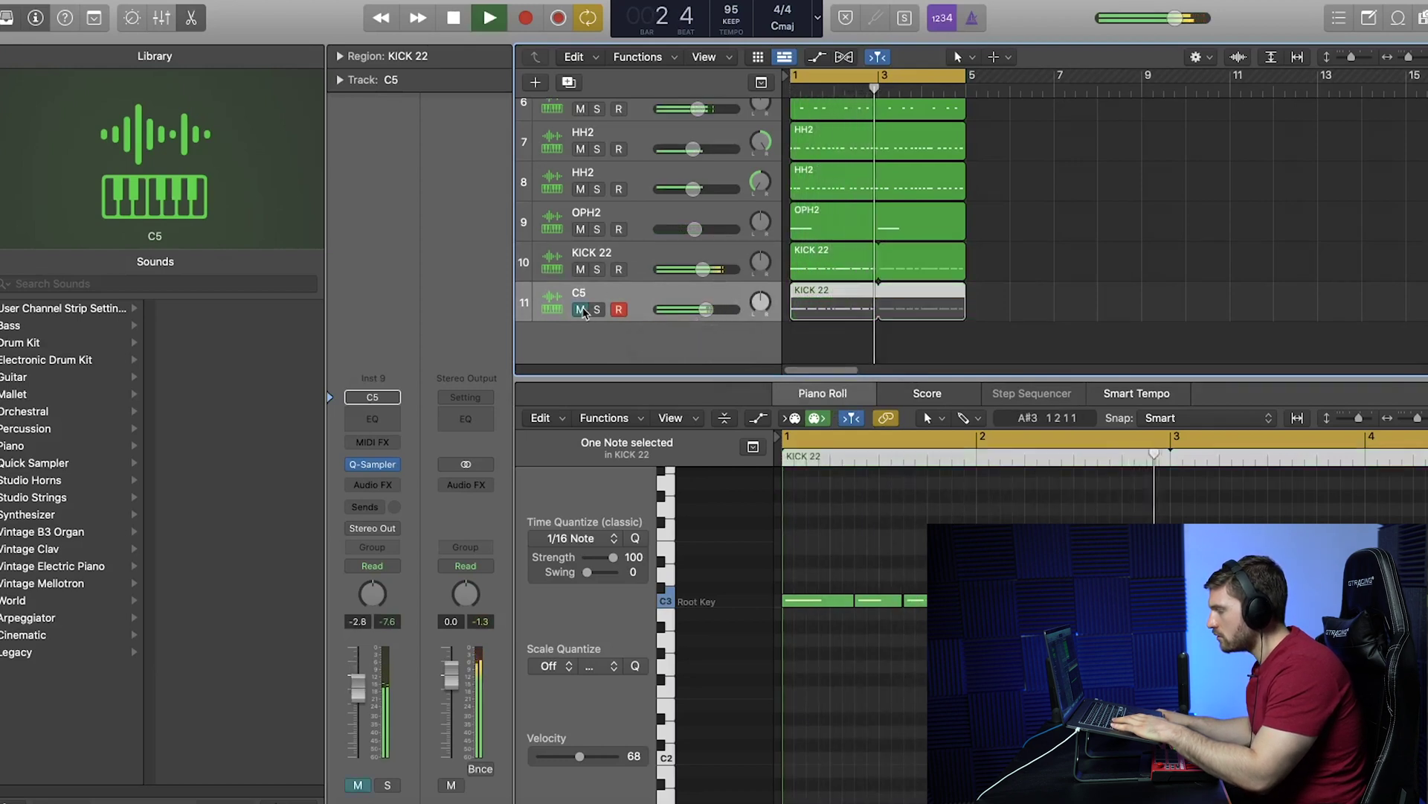
left_click(581, 310)
Insert a stereo Overdrive on the C5 track and set its Drive to 5.00 dB.
left_click(373, 484)
mouse_move(446, 518)
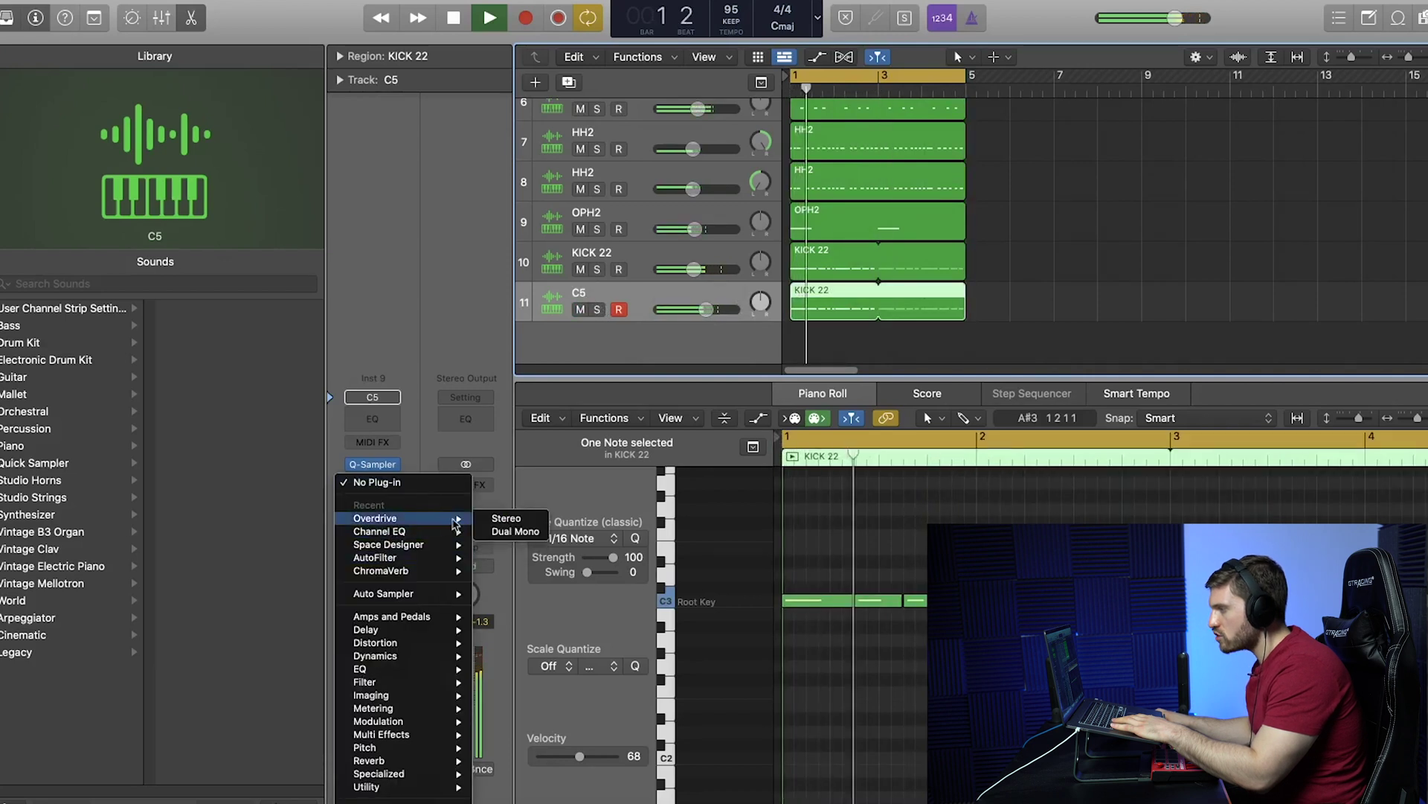
left_click(504, 519)
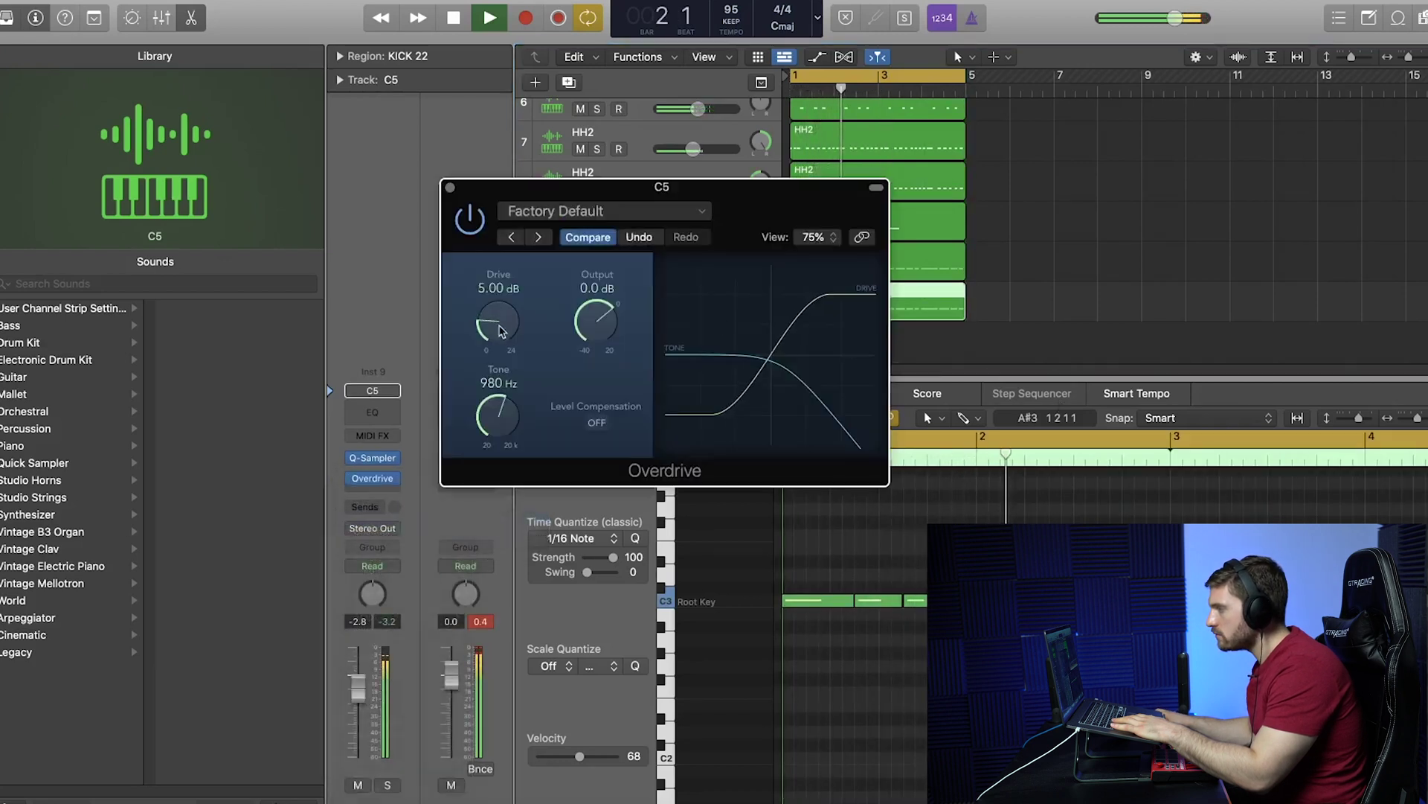
left_click(449, 188)
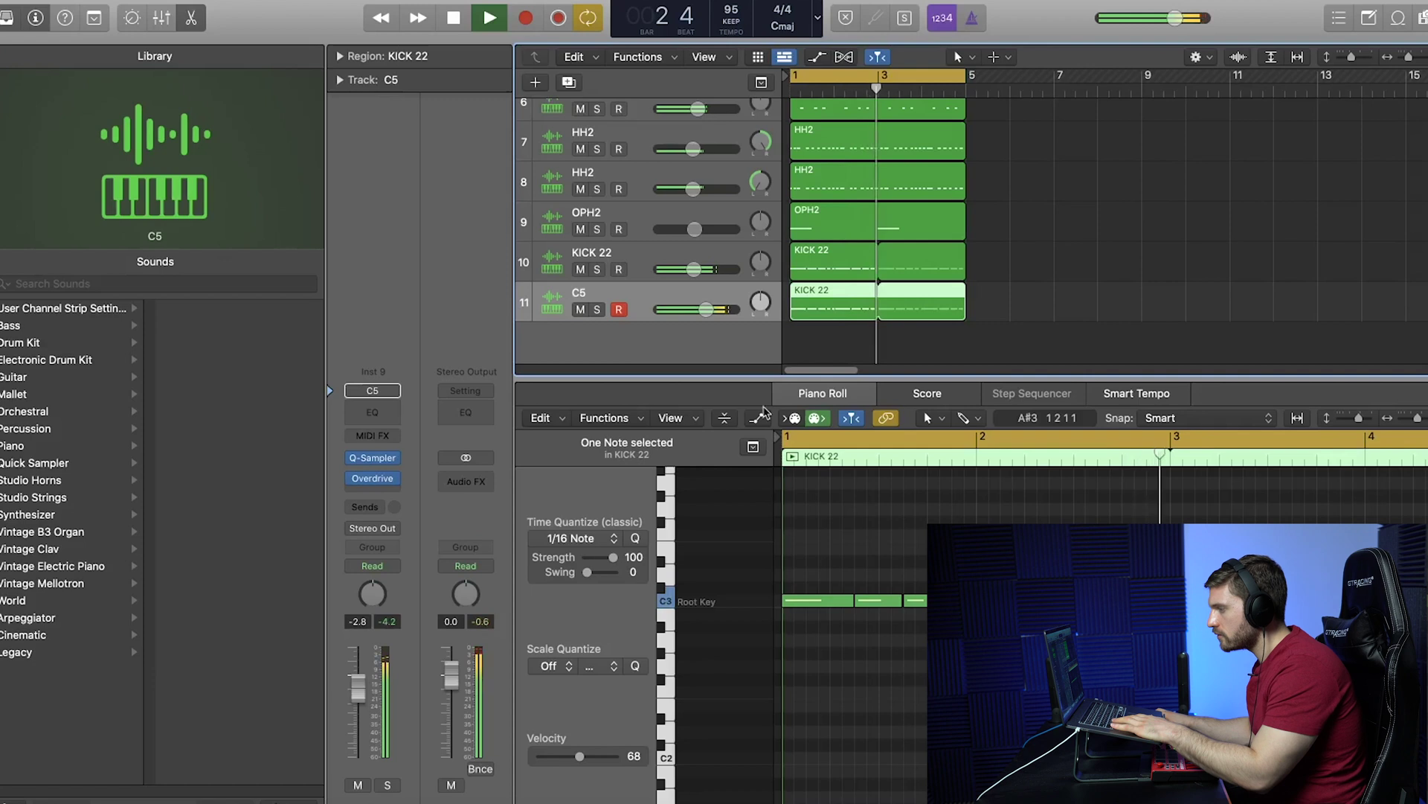
Add a Channel EQ to the C5 track after the Overdrive, with a high cut at 645 Hz.
left_click(372, 412)
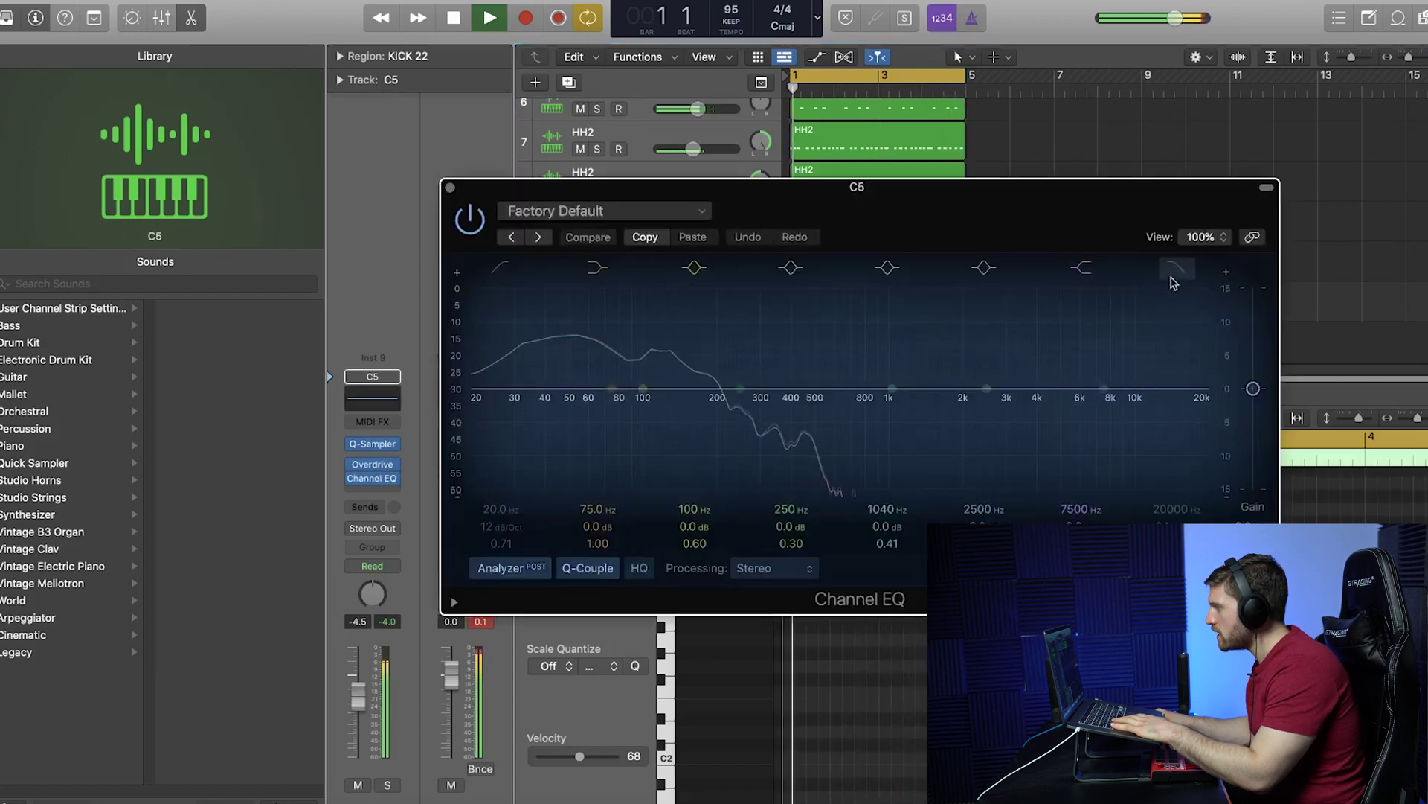
left_click(1178, 269)
left_click_drag(1198, 383, 883, 400)
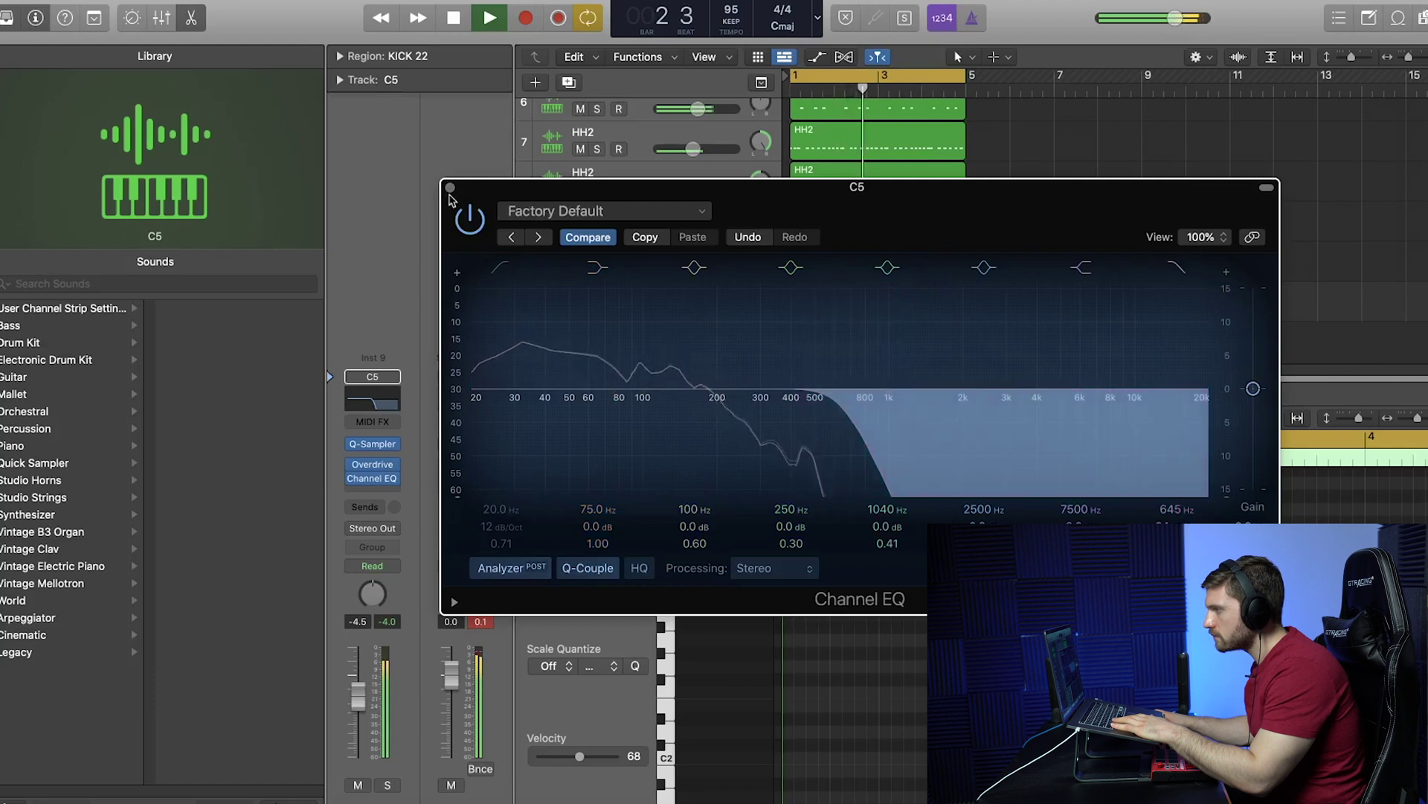
left_click(451, 189)
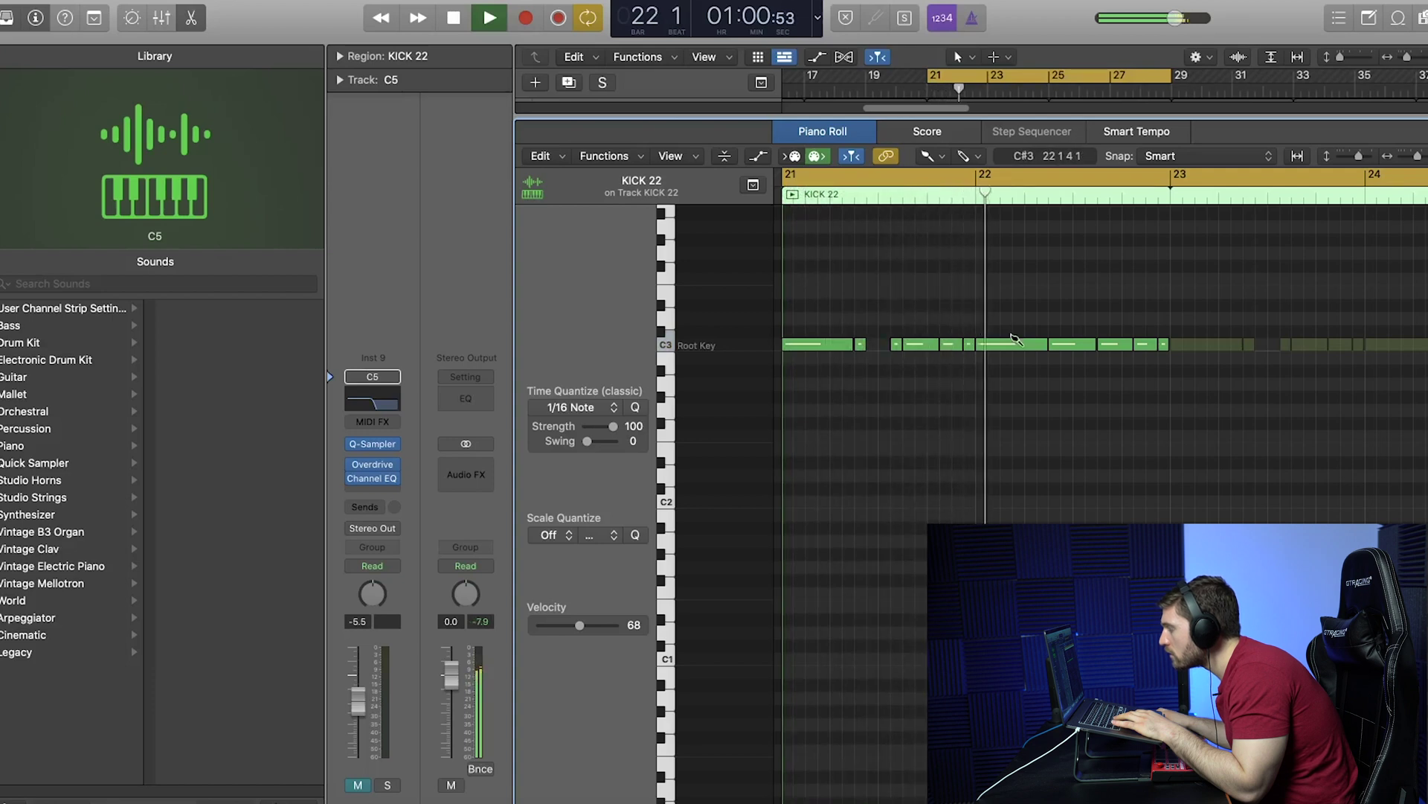
Vary the C5 track's C3 pattern in bar 22 and replace the long first note of bar 29 with short hits.
left_click_drag(1062, 354, 1100, 351)
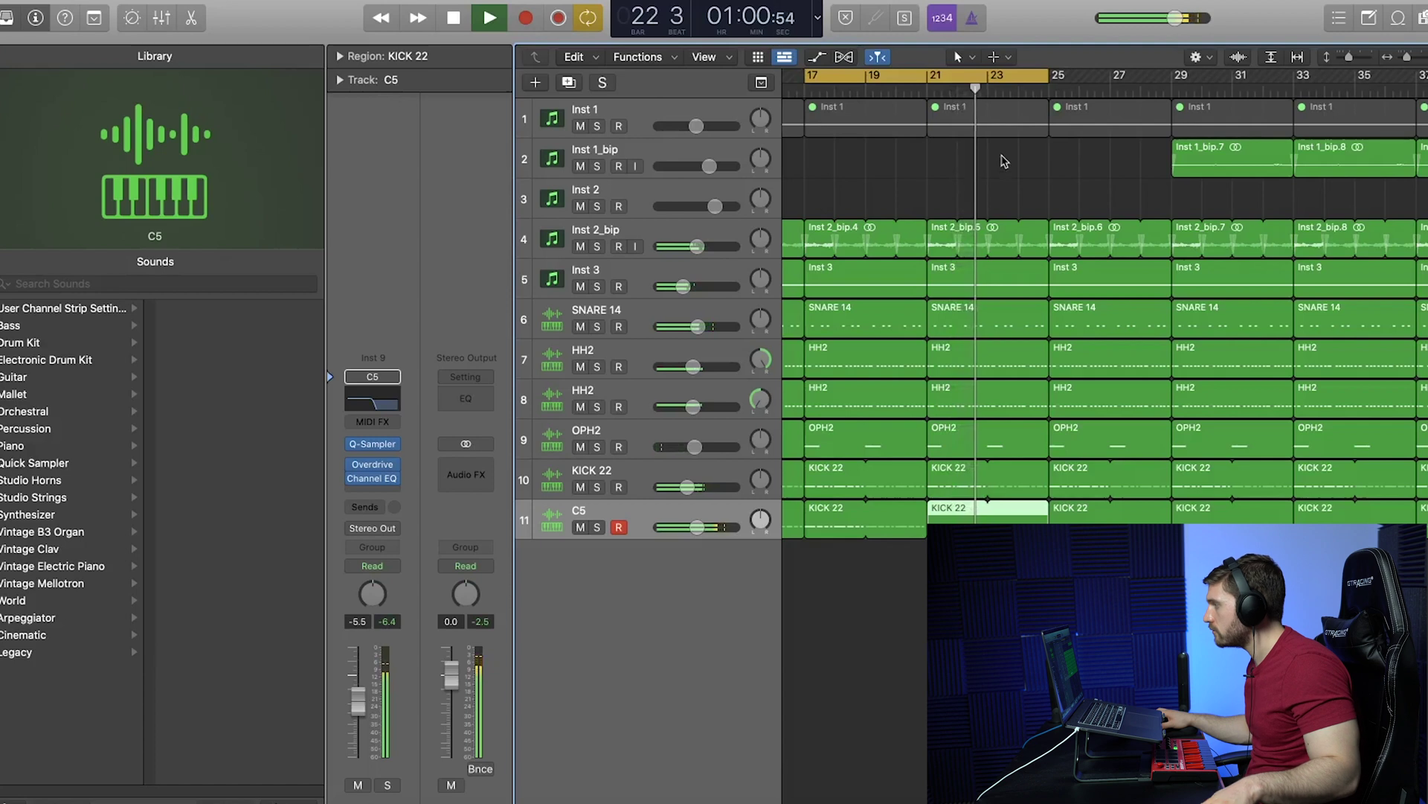
scroll(934, 199, "right", 3)
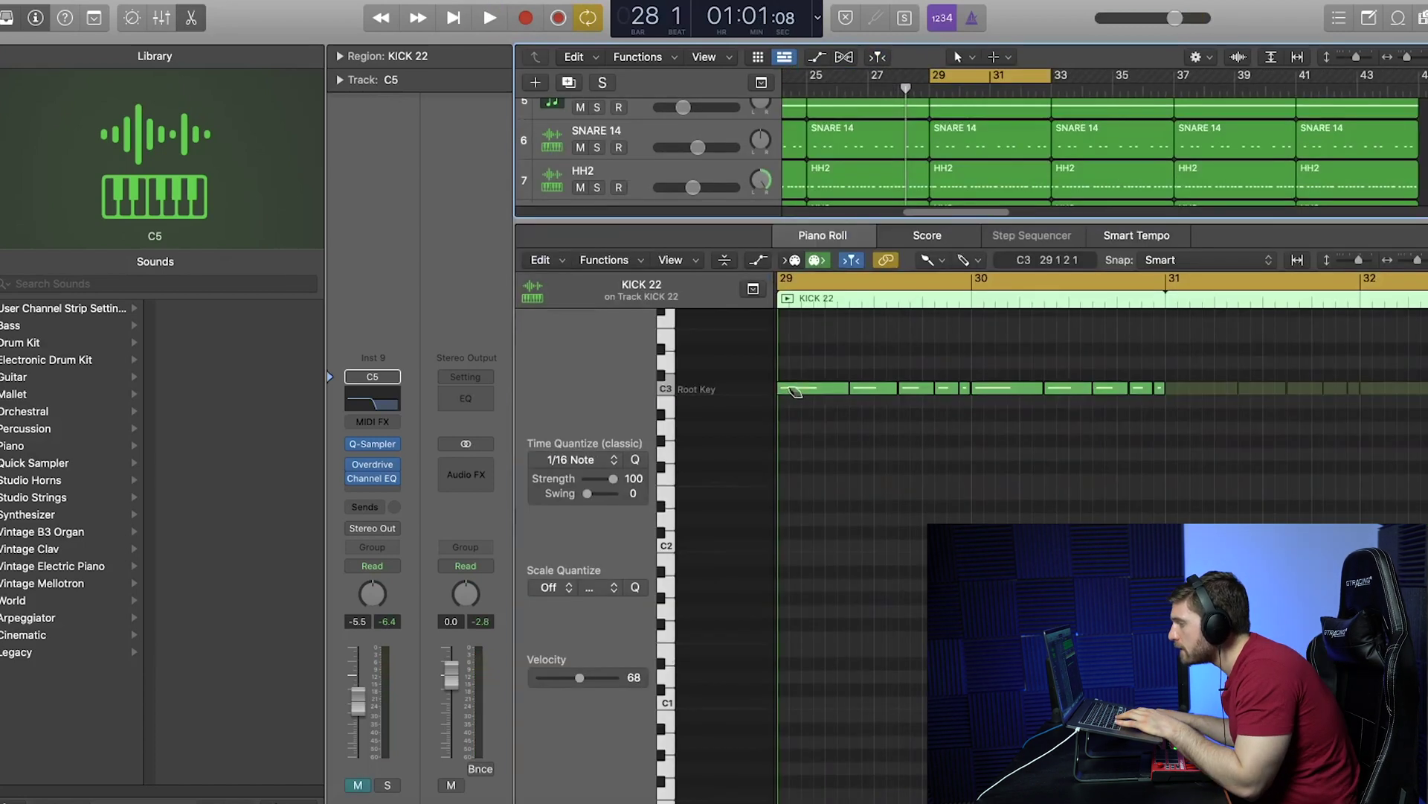
left_click(810, 390)
key("space")
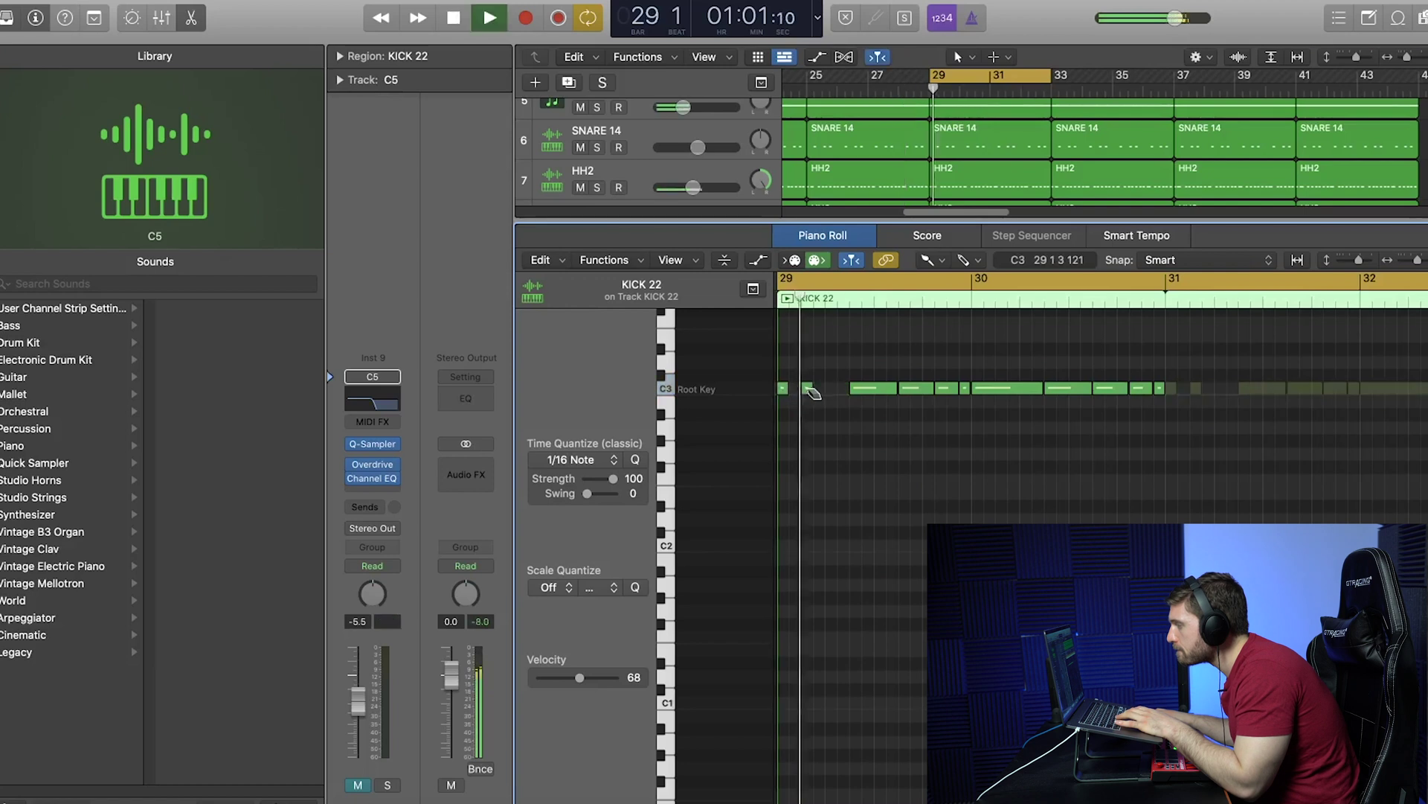
key("space")
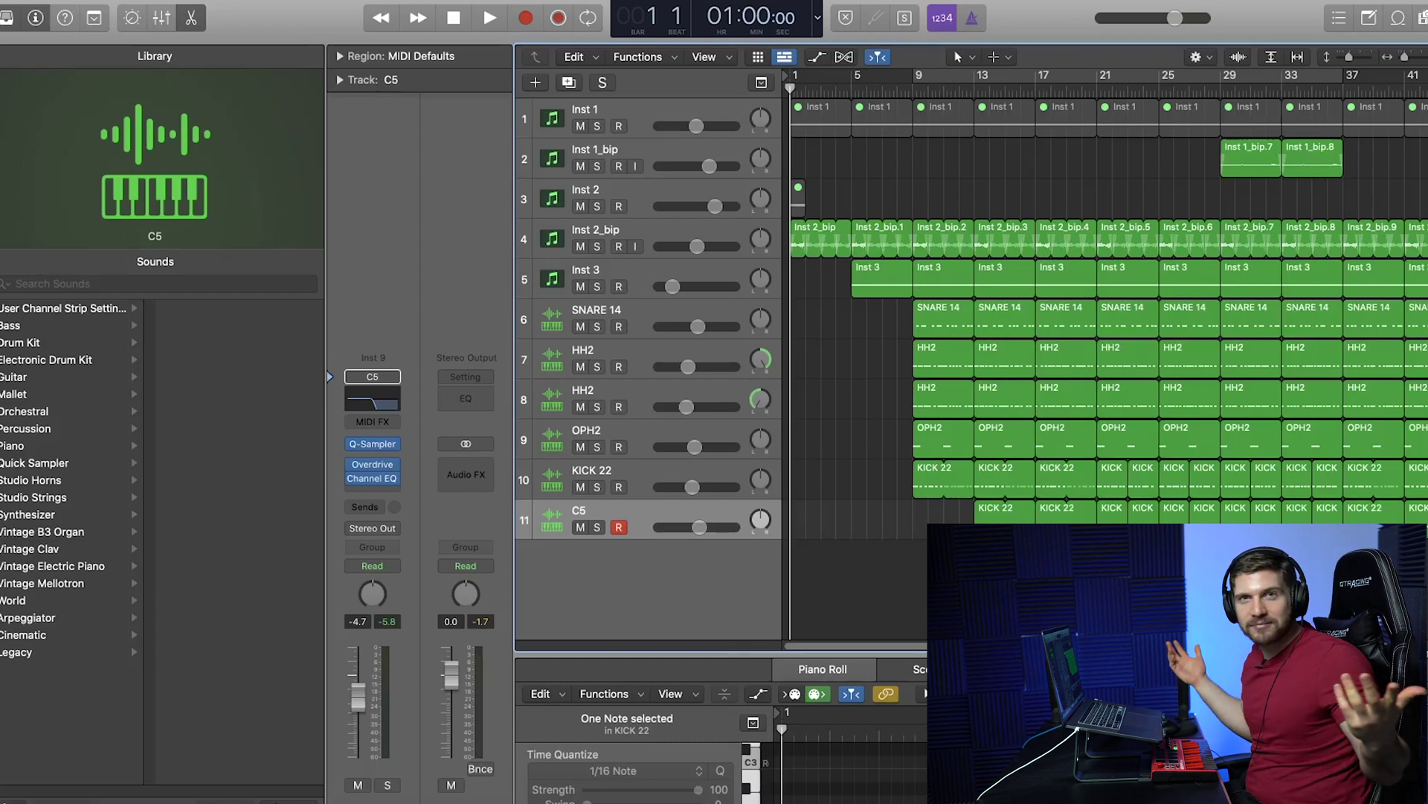
Play the full arrangement from bar 1 with the score shown, collapsing the Region and Event inspector sections.
key("n")
key("space")
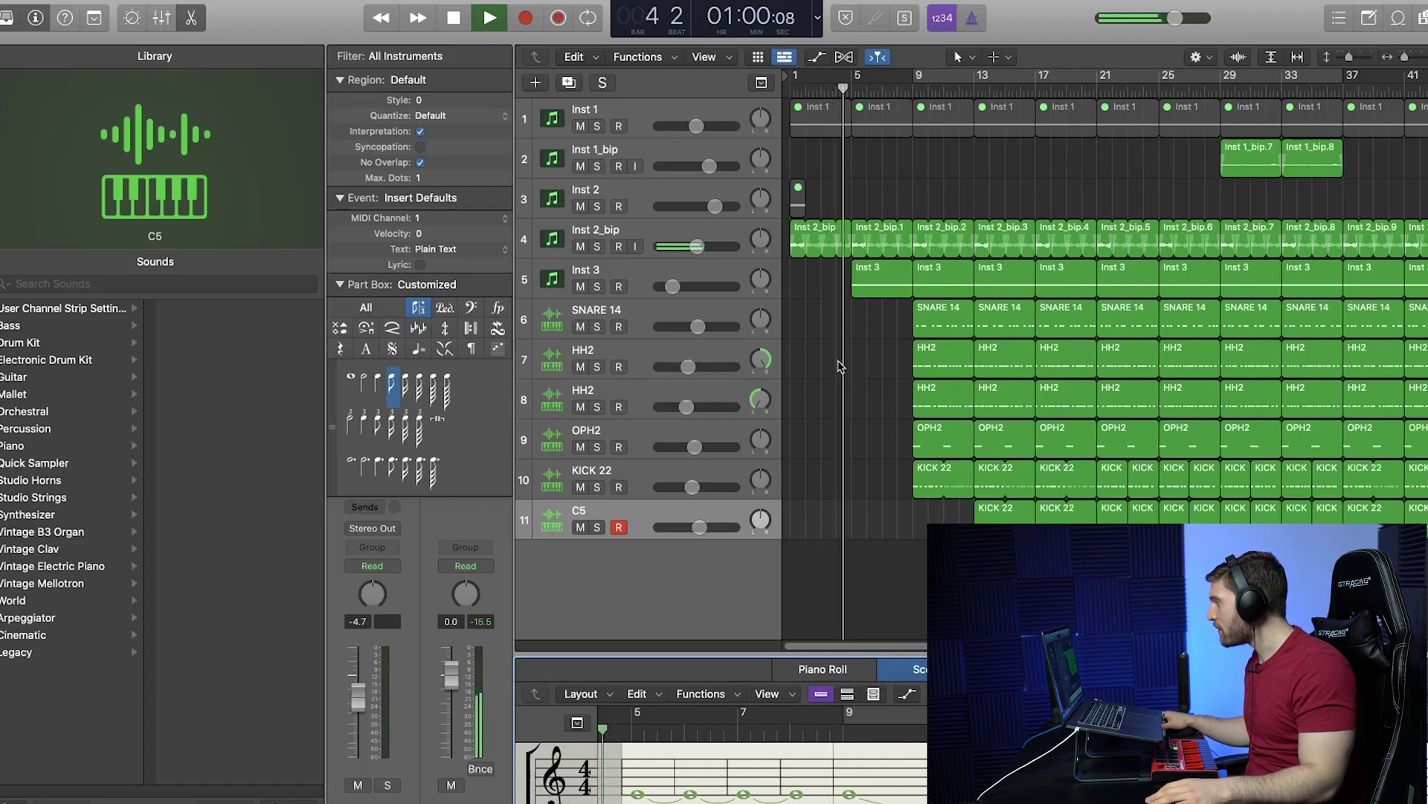
key("super+Right")
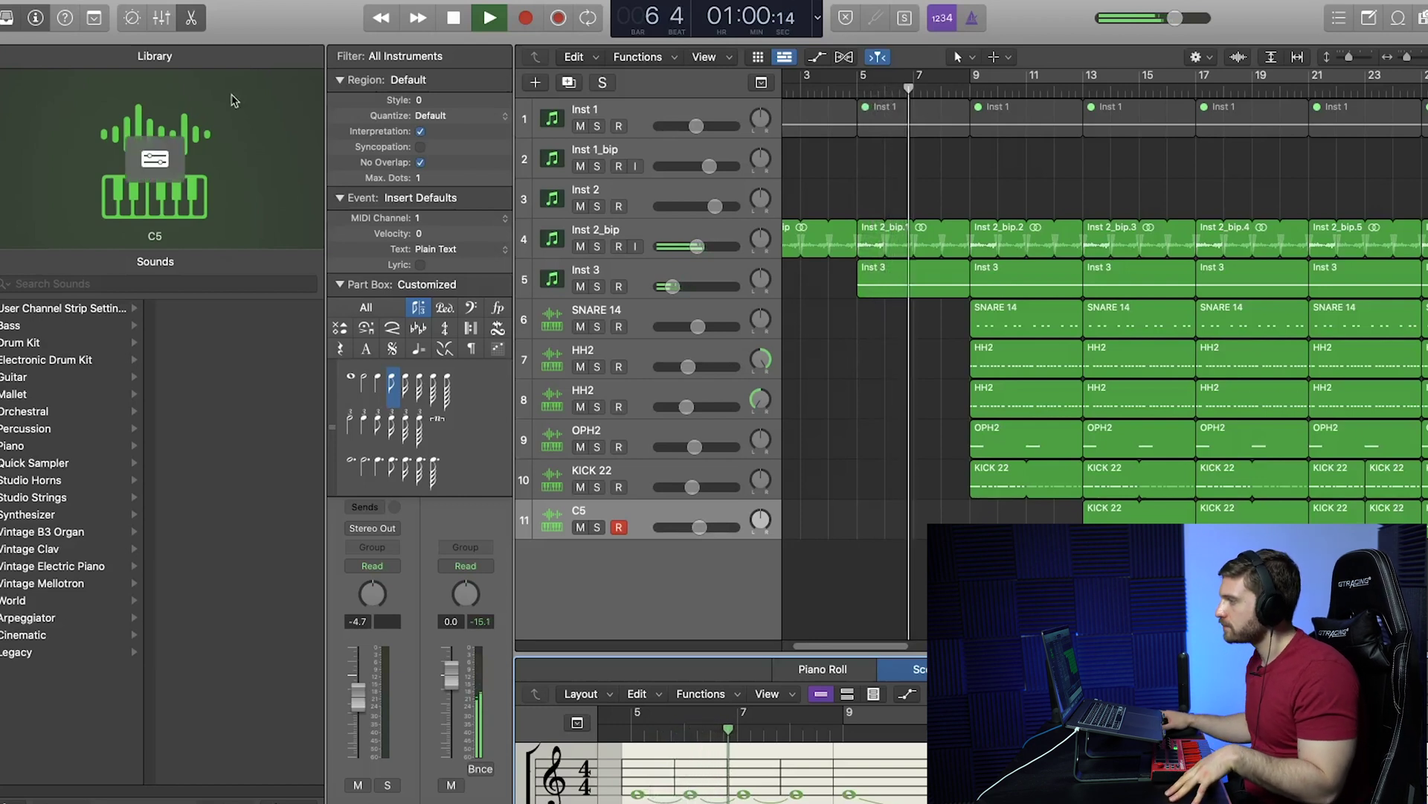
left_click(340, 79)
left_click(340, 104)
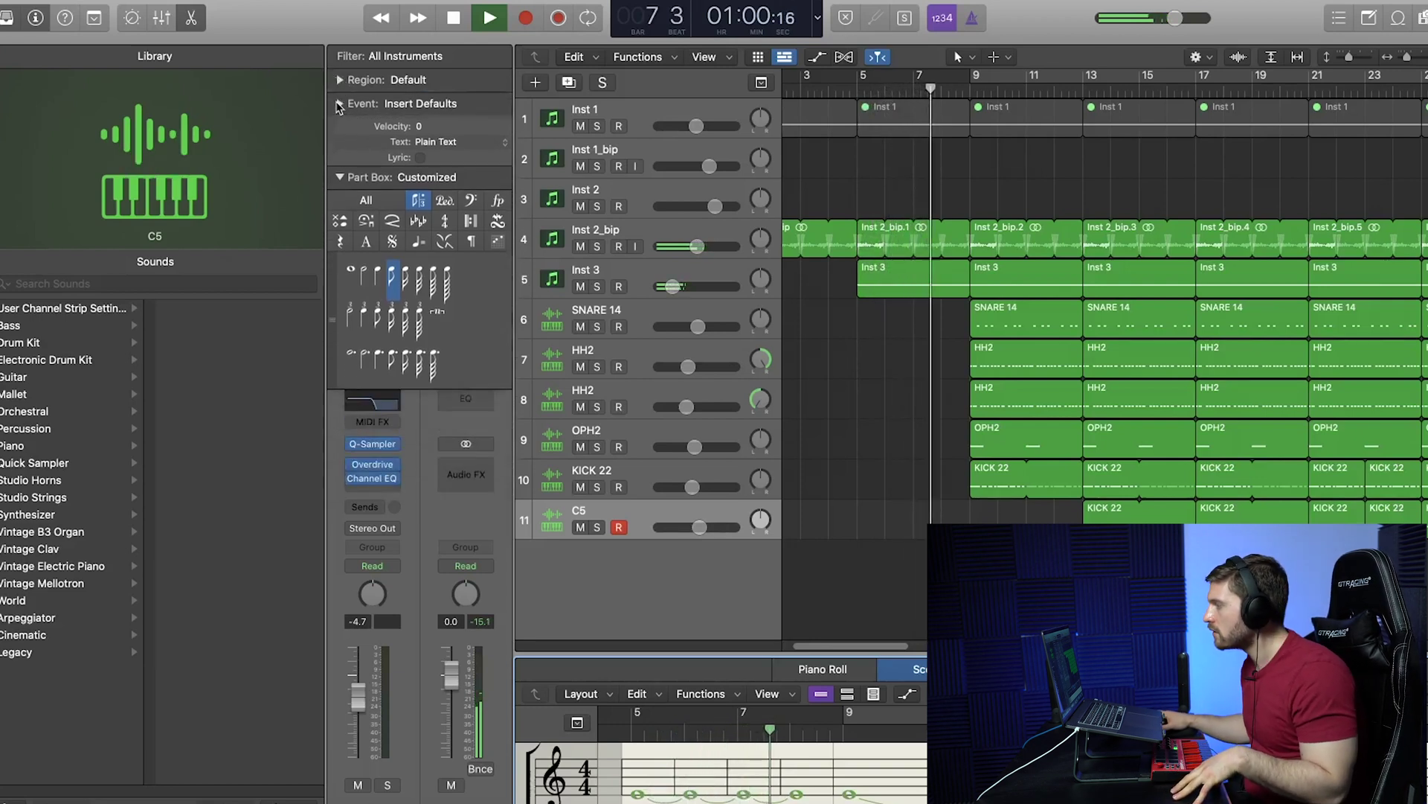
Collapse the Part Box section and listen through the arrangement from bar 7 to bar 28, following the tracks as they enter.
left_click(342, 130)
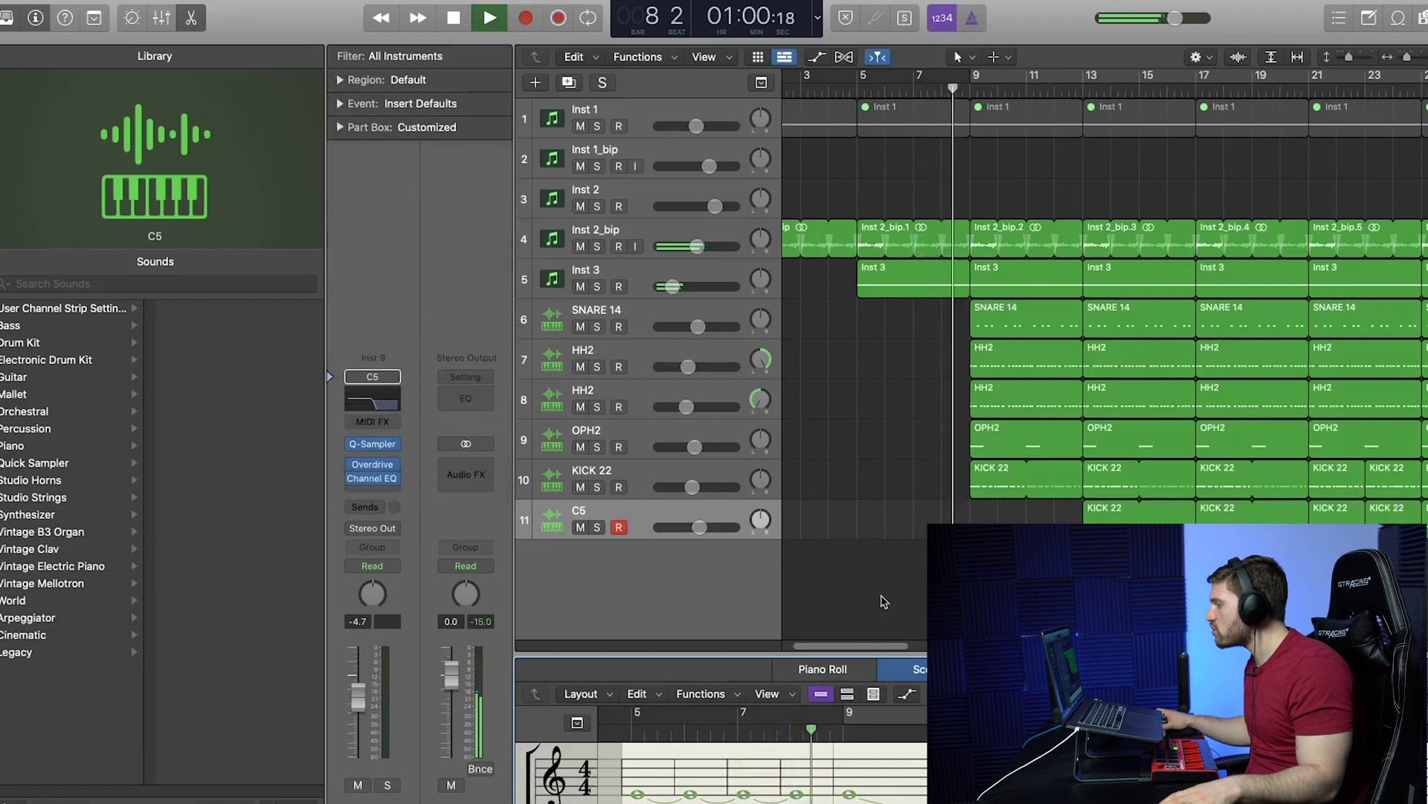
left_click_drag(876, 646, 886, 649)
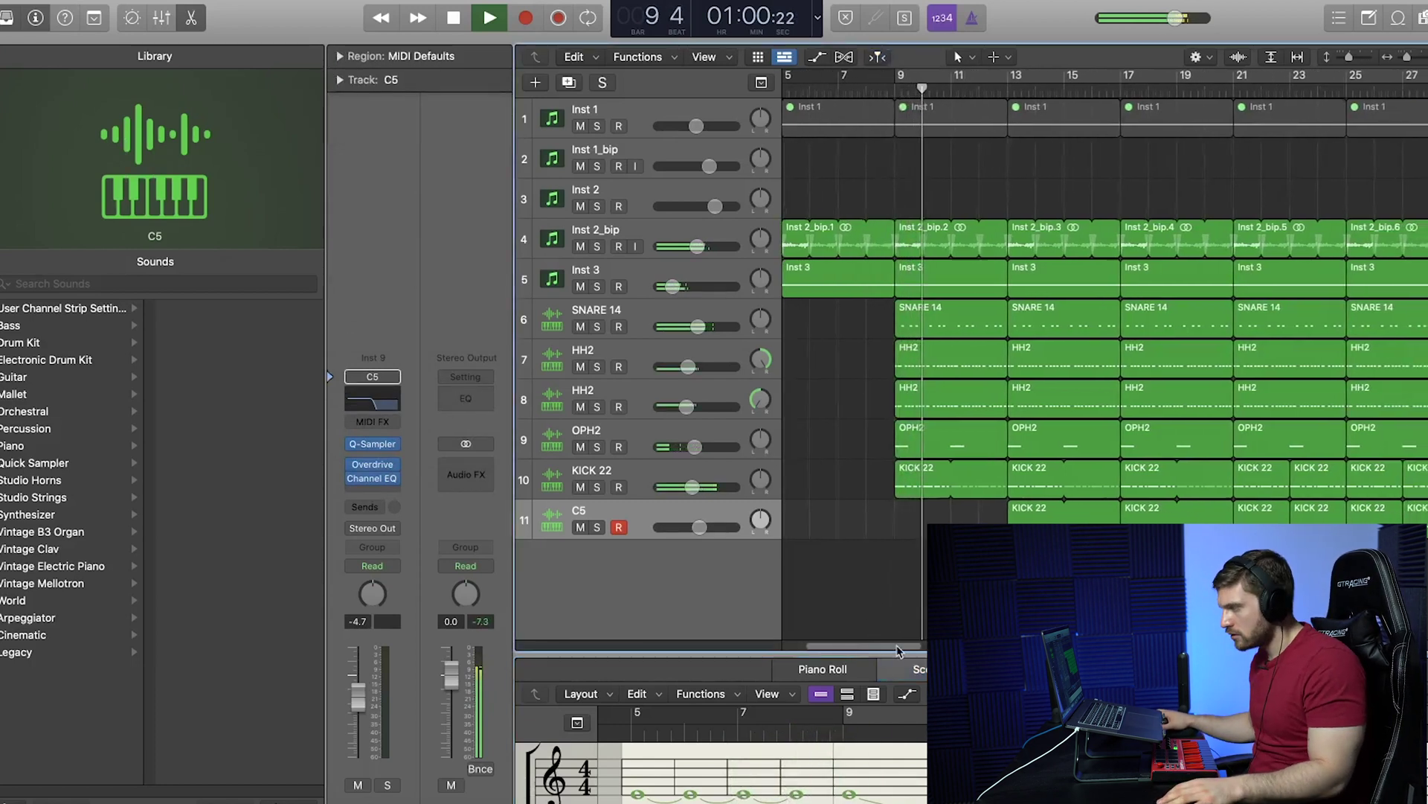
scroll(1101, 357, "right", 5)
key("super+Left")
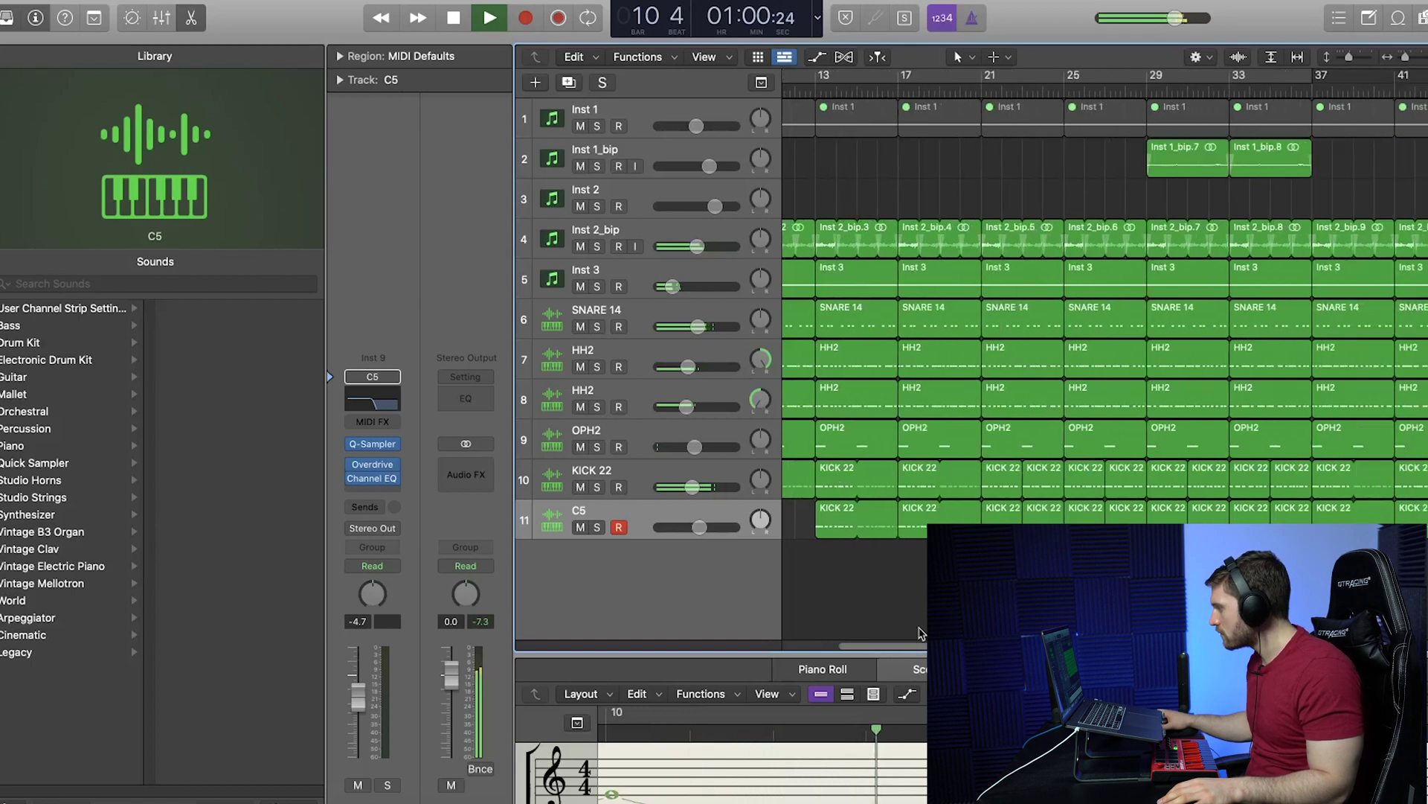
left_click_drag(925, 649, 889, 651)
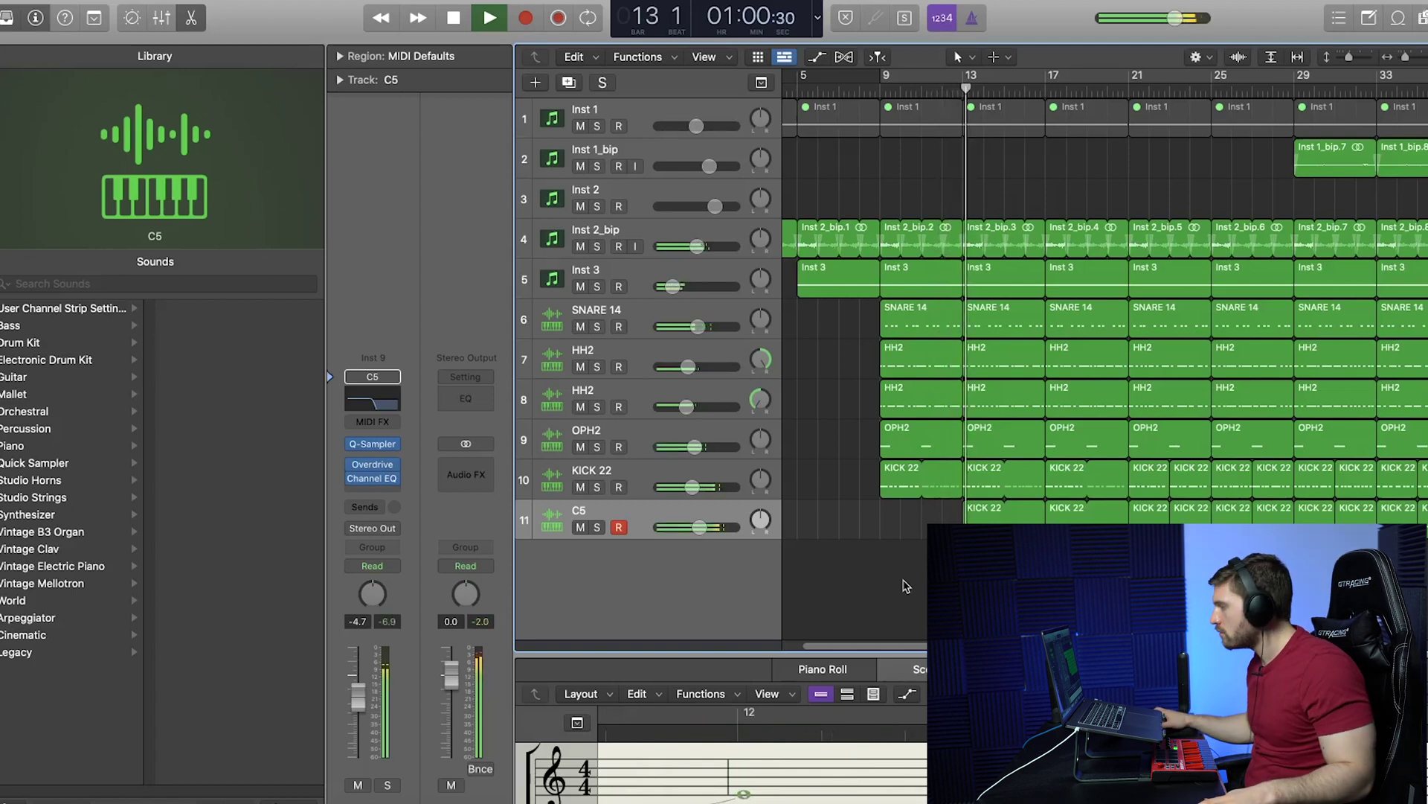
left_click_drag(920, 649, 935, 650)
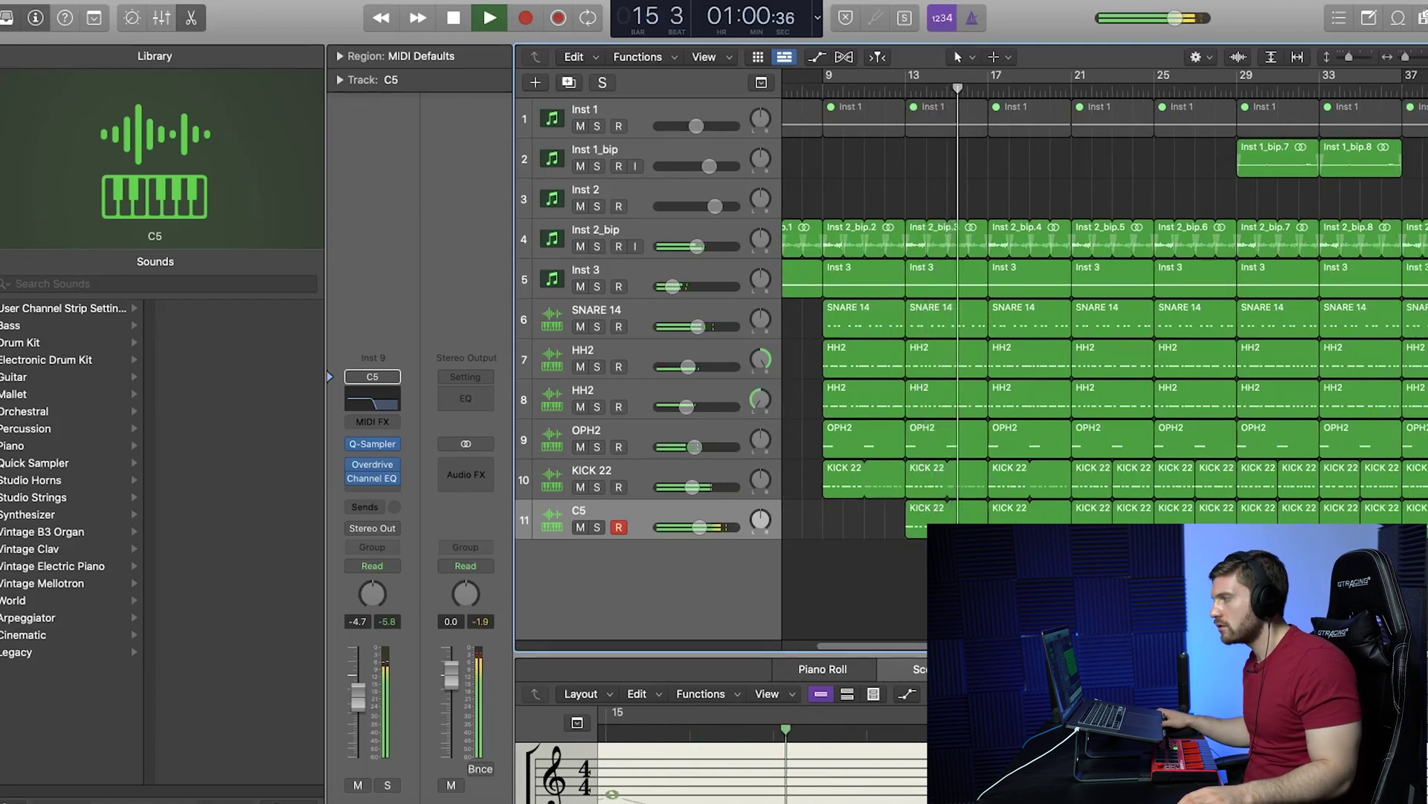
scroll(809, 497, "right", 5)
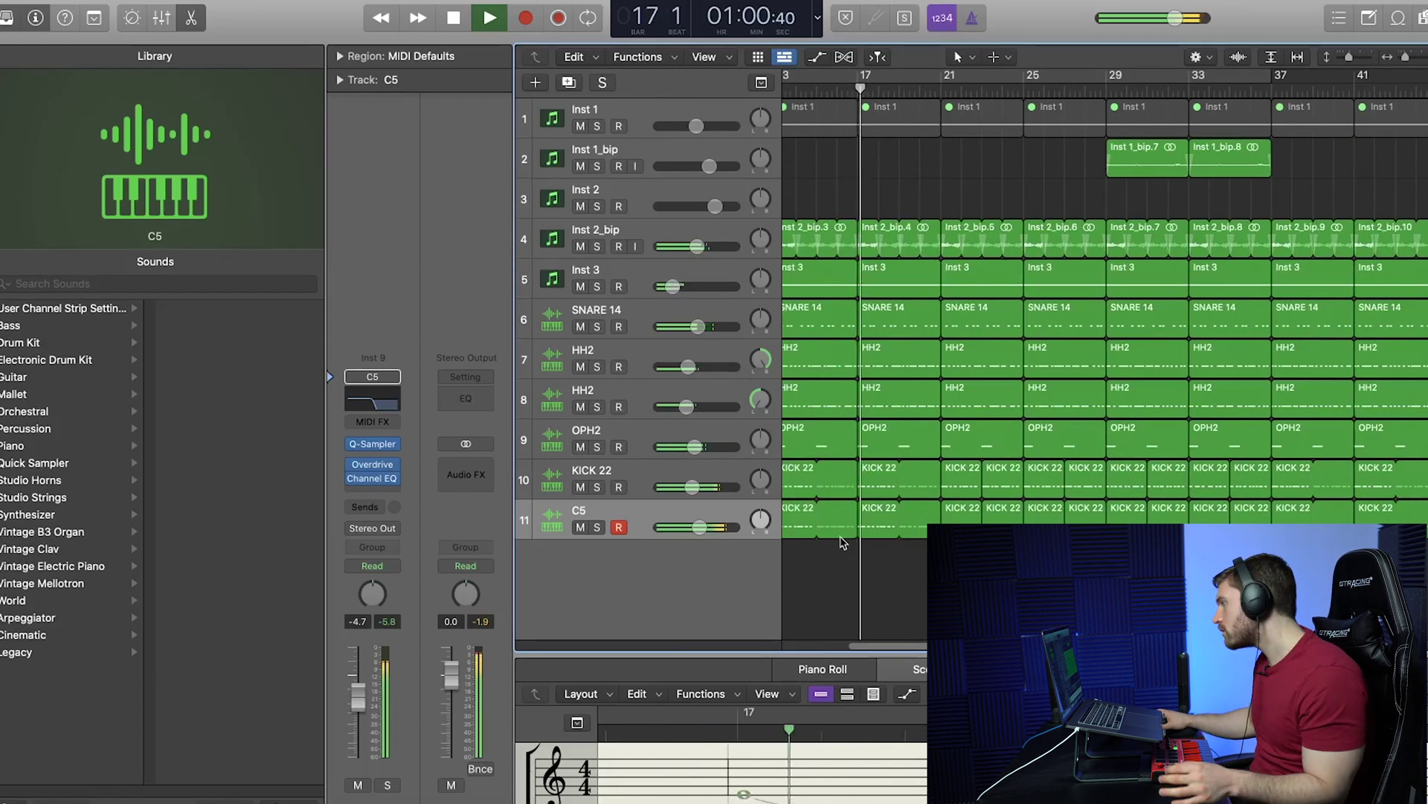
scroll(1105, 355, "left", 1)
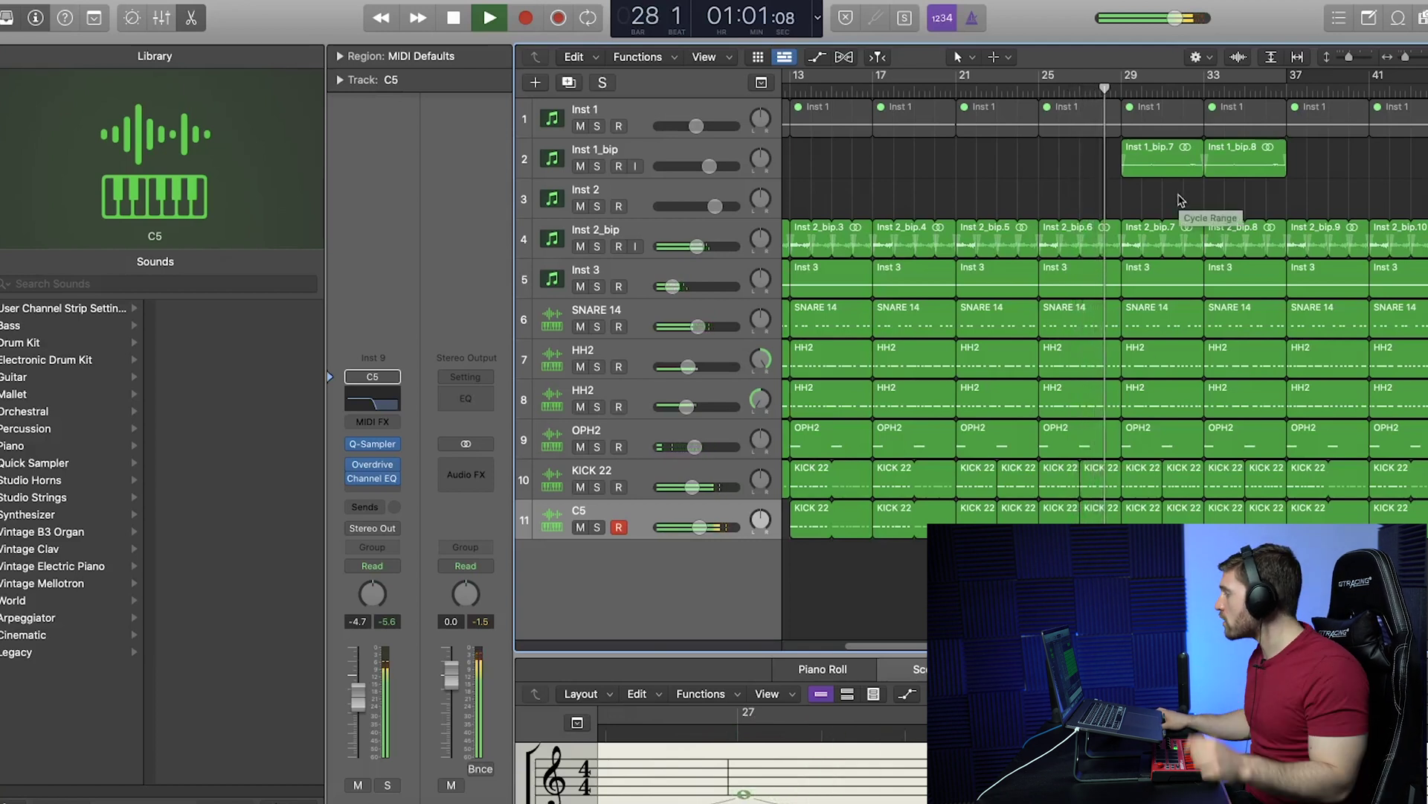
Enable cycle playback over bars 9 to 37 and set the C5 track's volume to -4.1 dB, stopping playback once the loop restarts.
key("c")
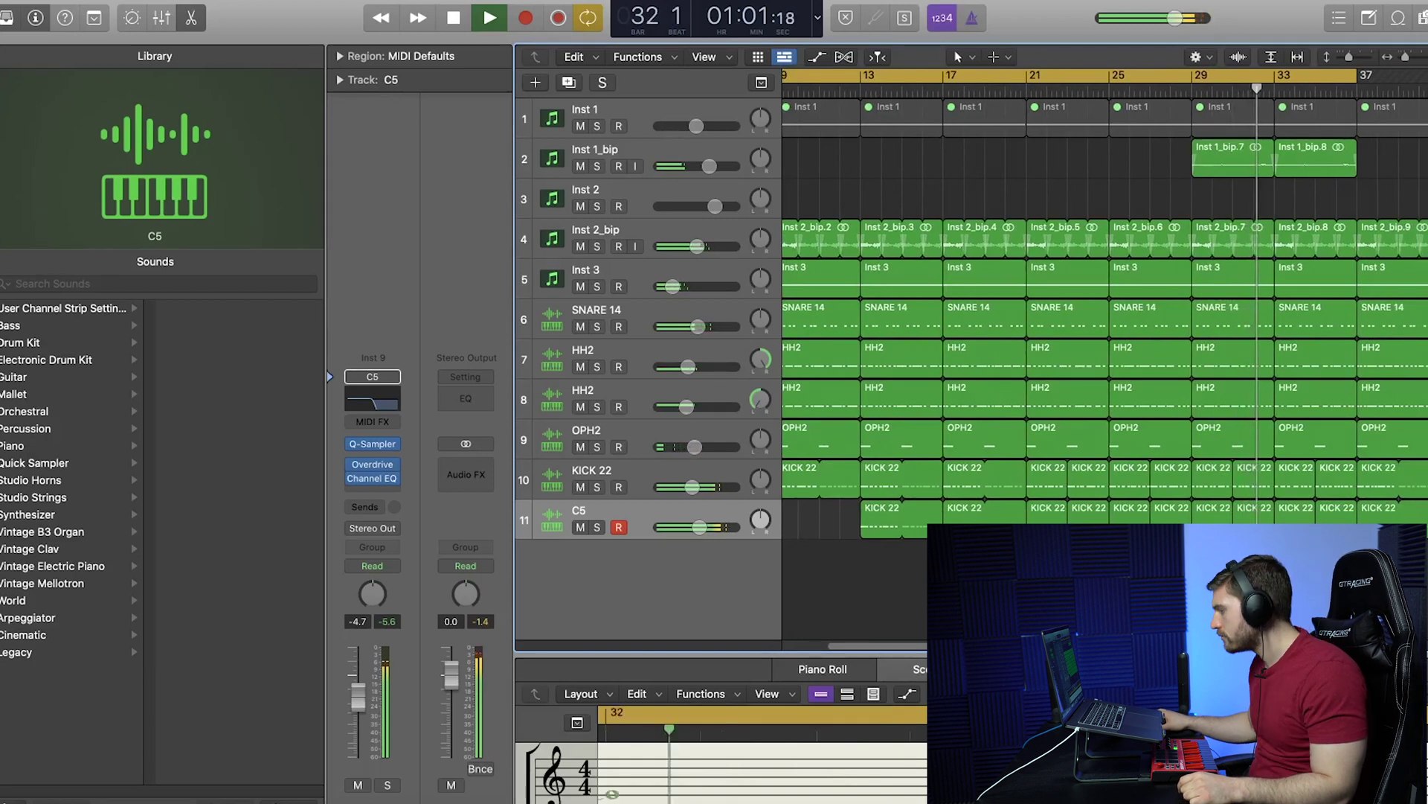
left_click_drag(700, 527, 701, 527)
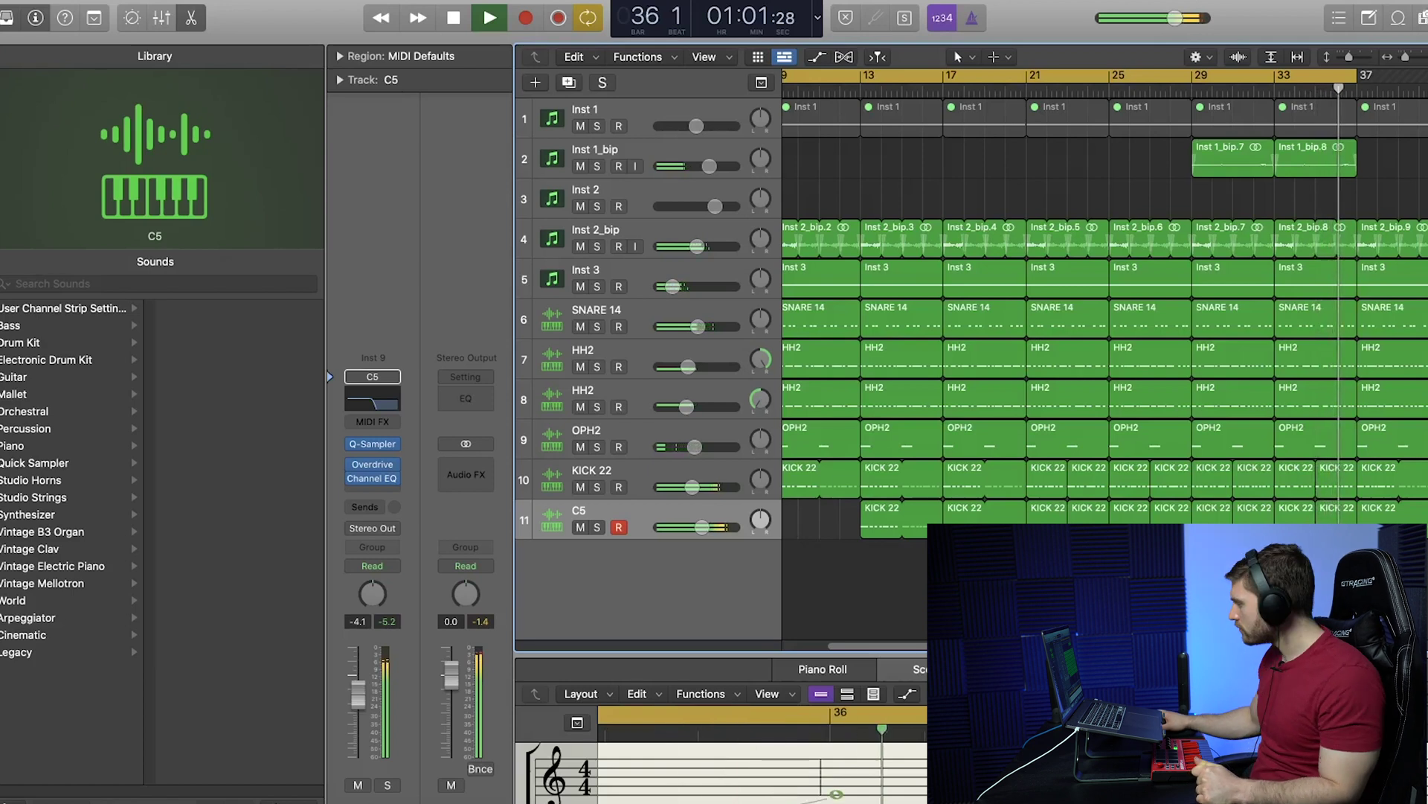
scroll(795, 524, "left", 5)
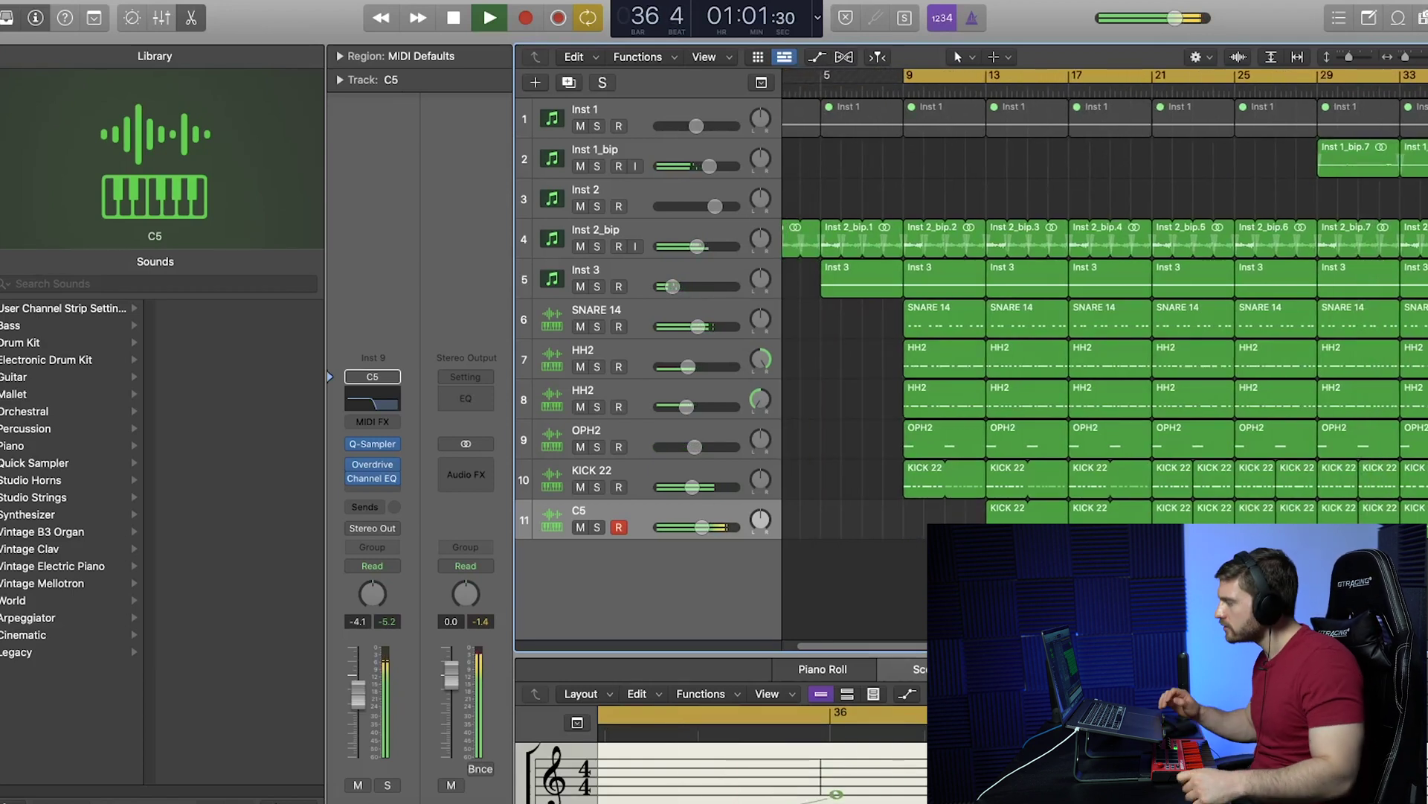
key("space")
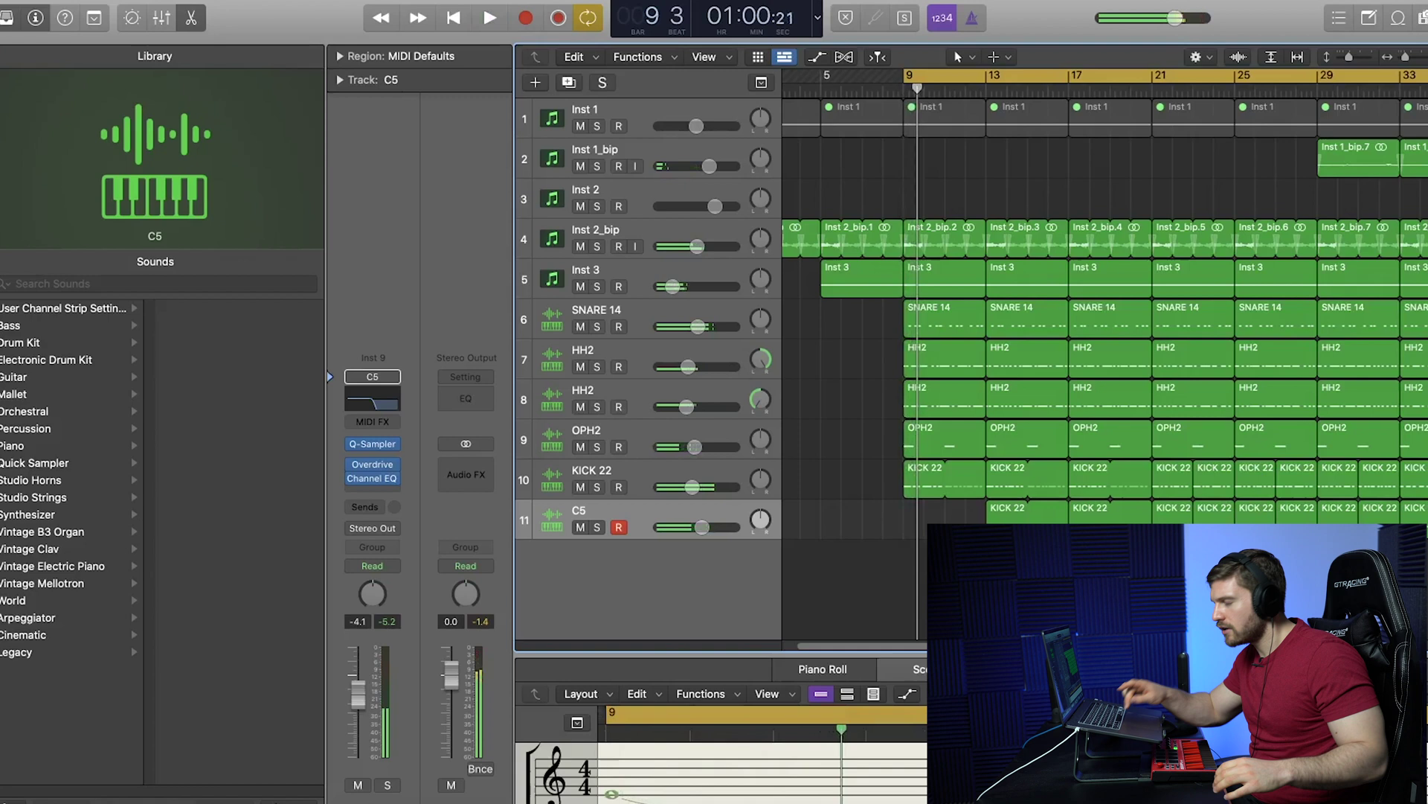